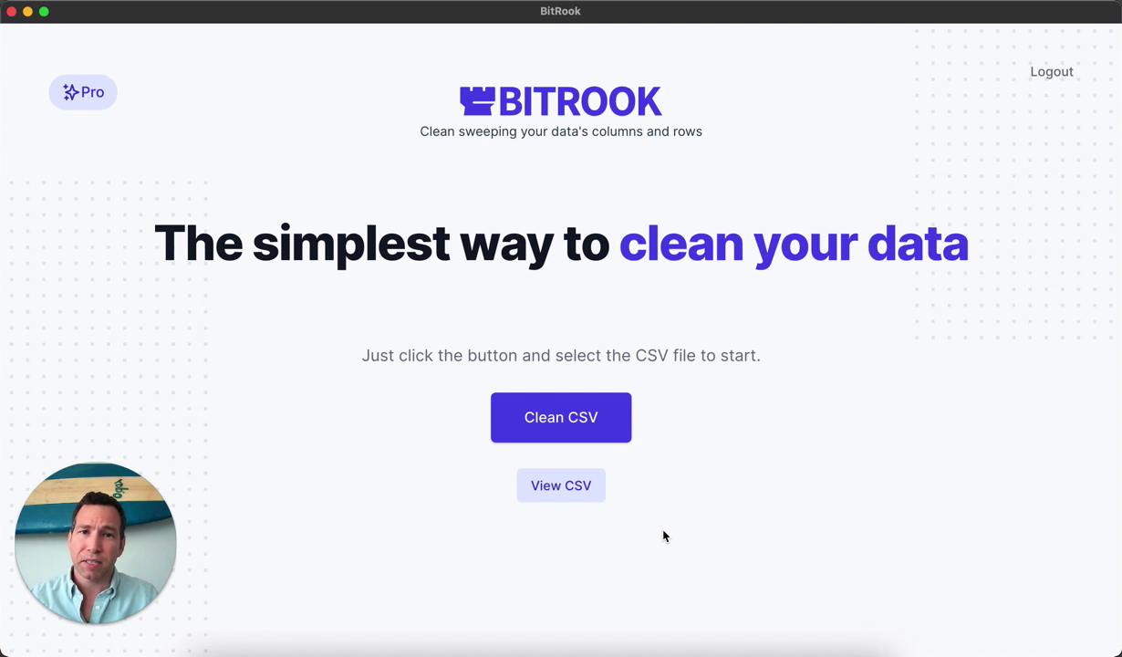
Load sales_9k.csv from the DATA folder into the Clean CSV wizard
left_click(588, 417)
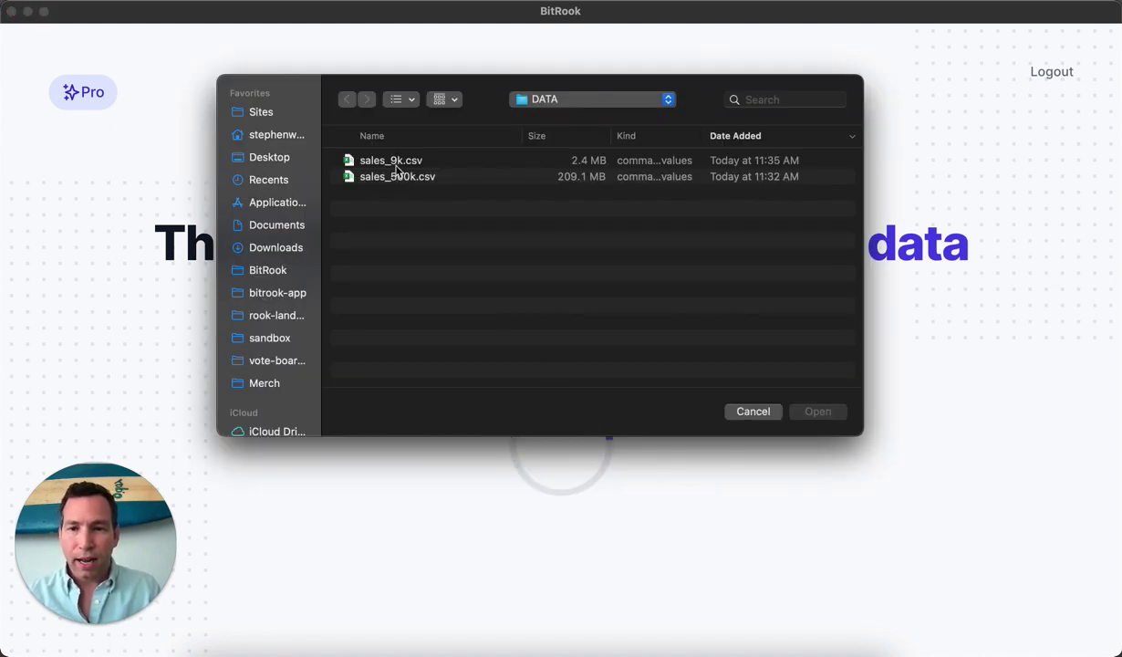
left_click(394, 162)
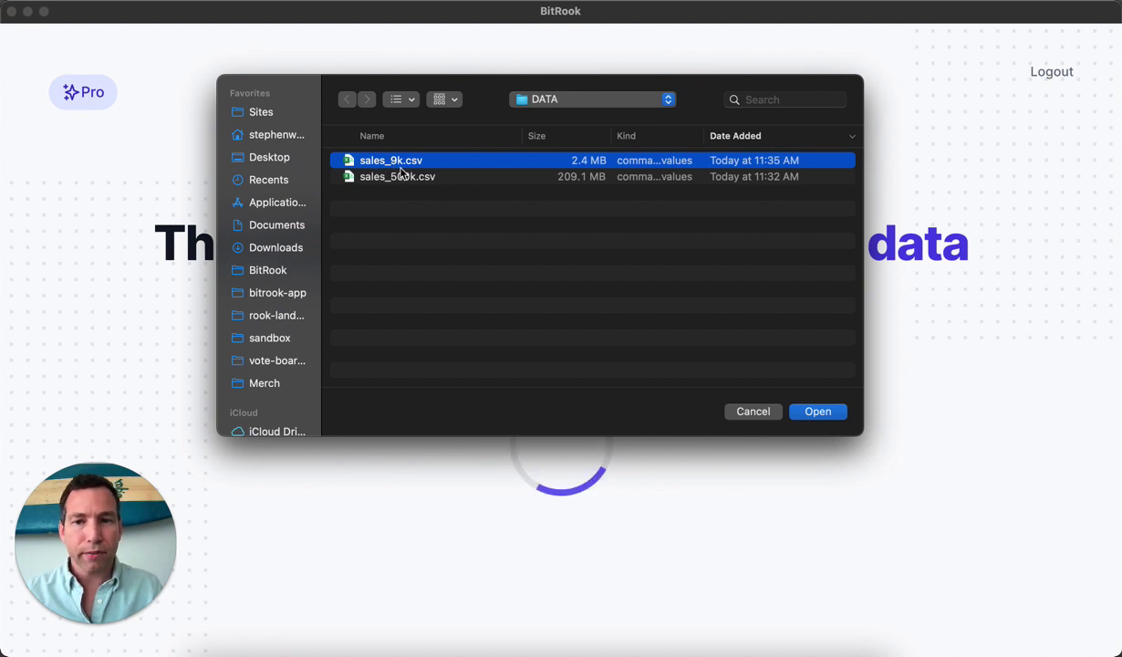
double_click(402, 167)
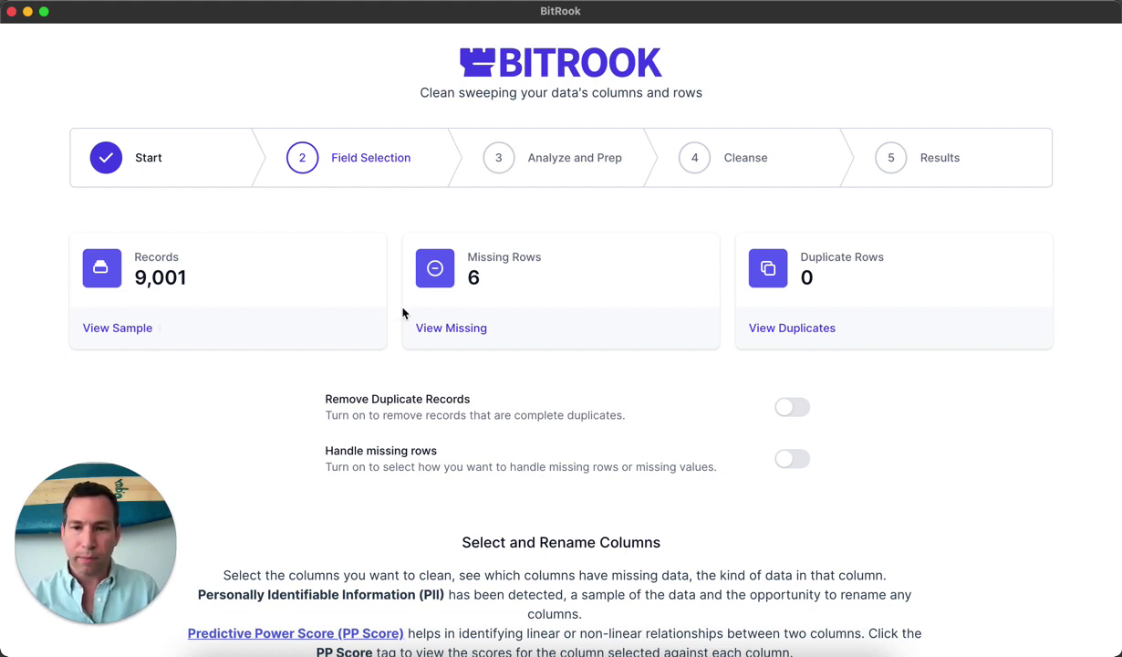
Review the per-column missing-row counts, then close the breakdown
left_click(471, 328)
scroll(637, 276, "down", 5)
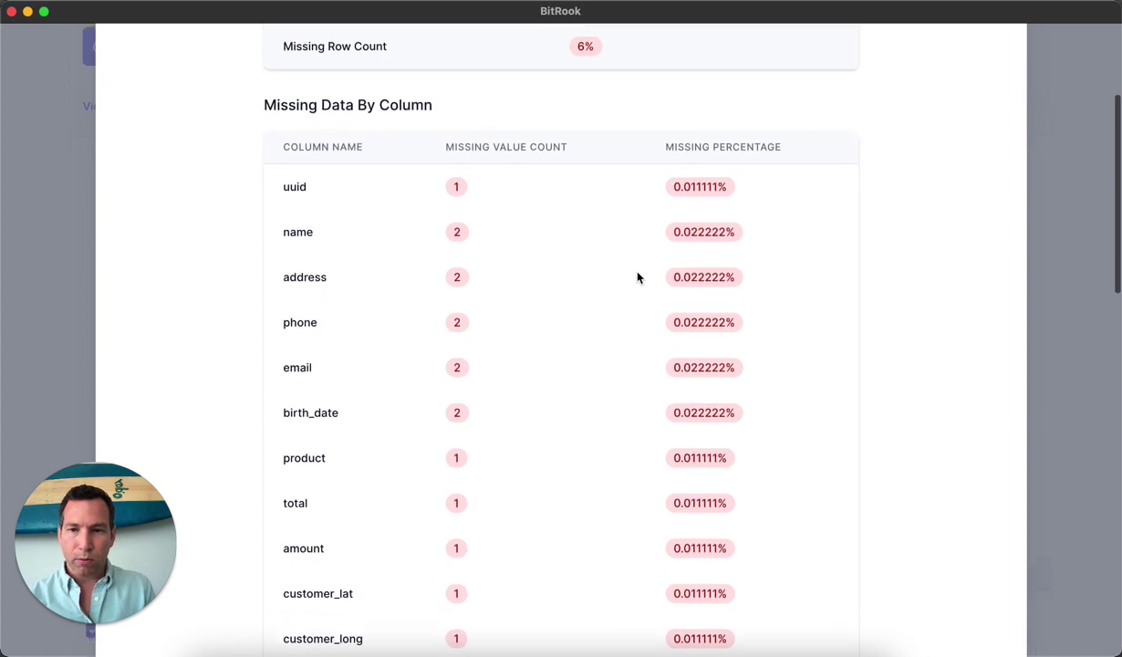
scroll(637, 276, "down", 1)
scroll(637, 276, "down", 3)
scroll(637, 277, "down", 5)
scroll(637, 276, "up", 8)
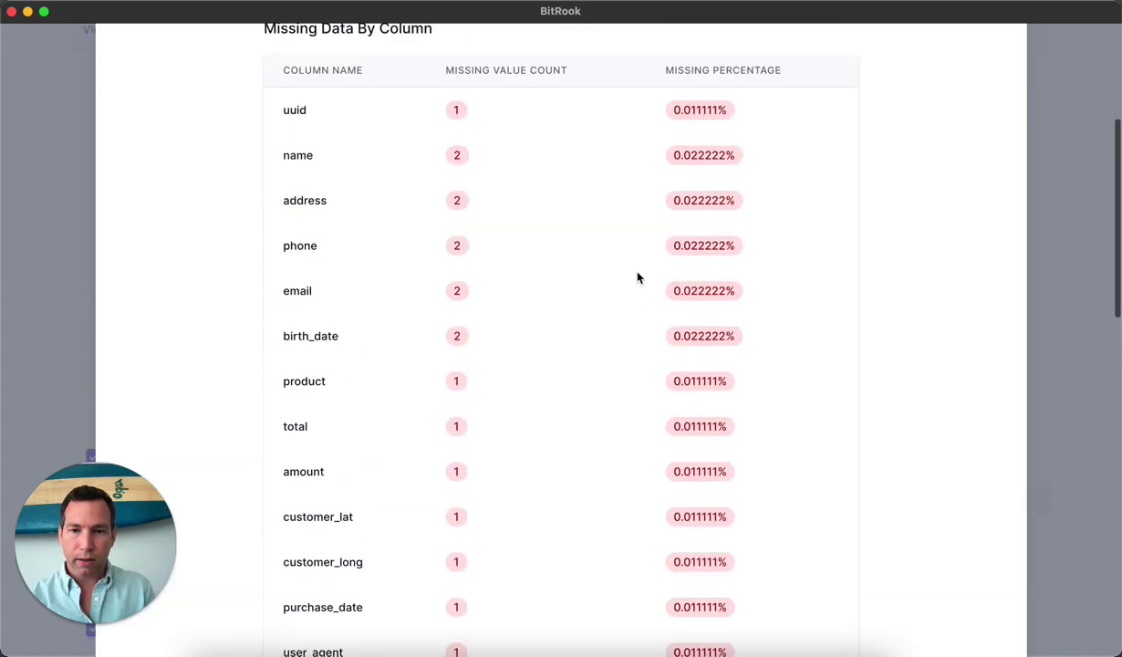
scroll(637, 276, "up", 3)
scroll(637, 276, "up", 5)
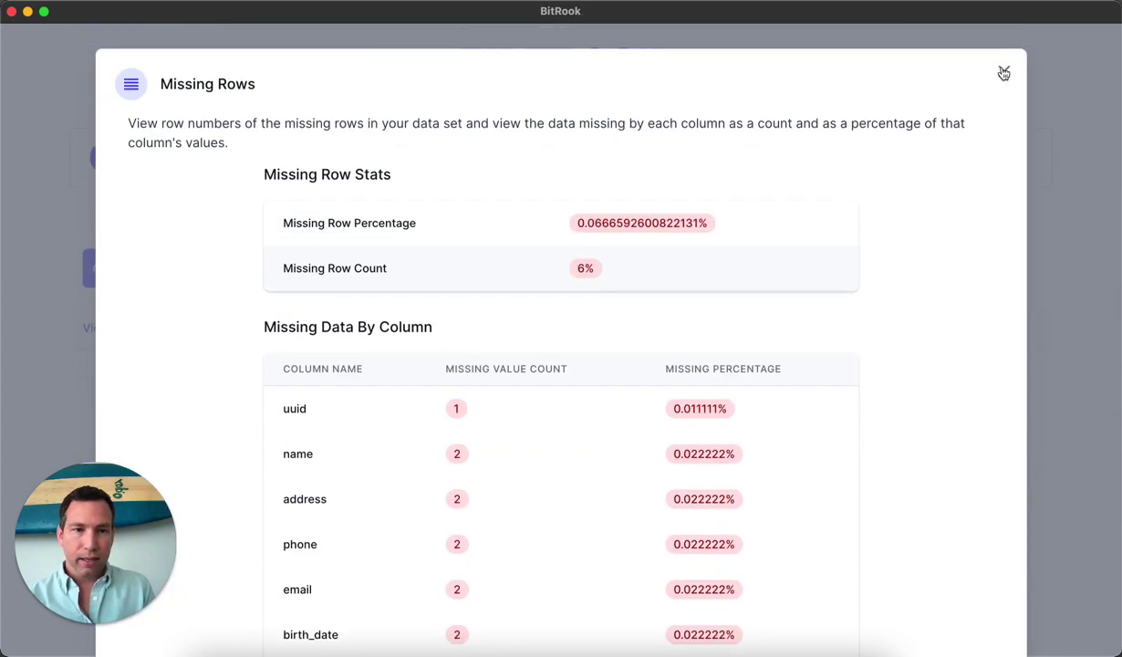
left_click(1004, 73)
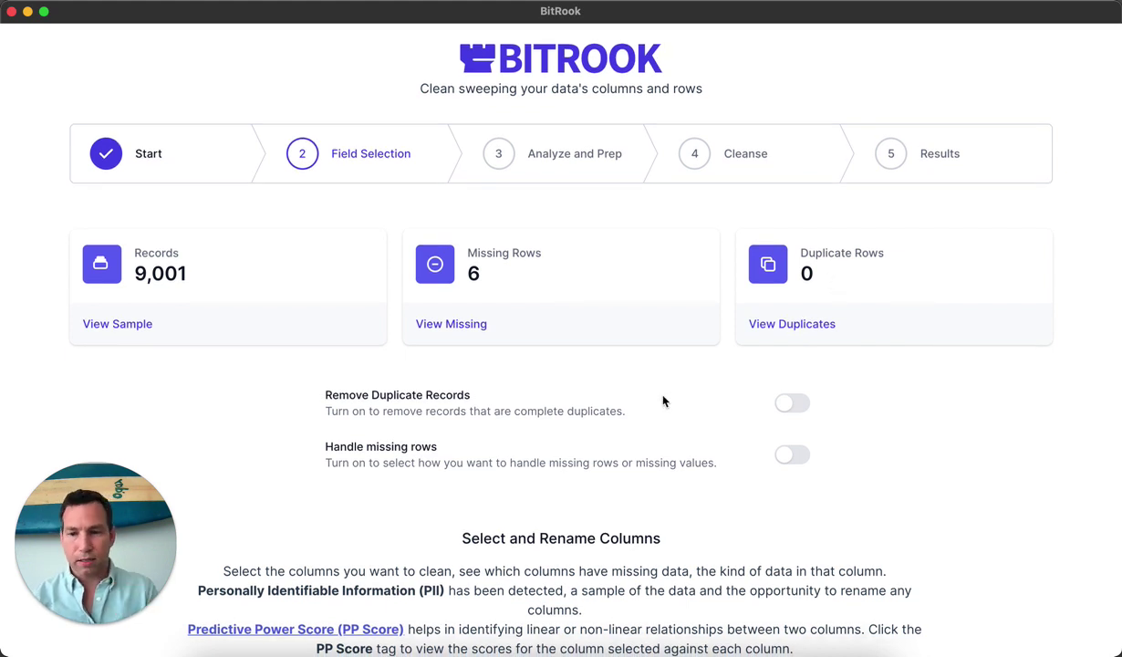
Turn on missing-row handling and set it to Remove Any Missing Values
scroll(664, 401, "down", 2)
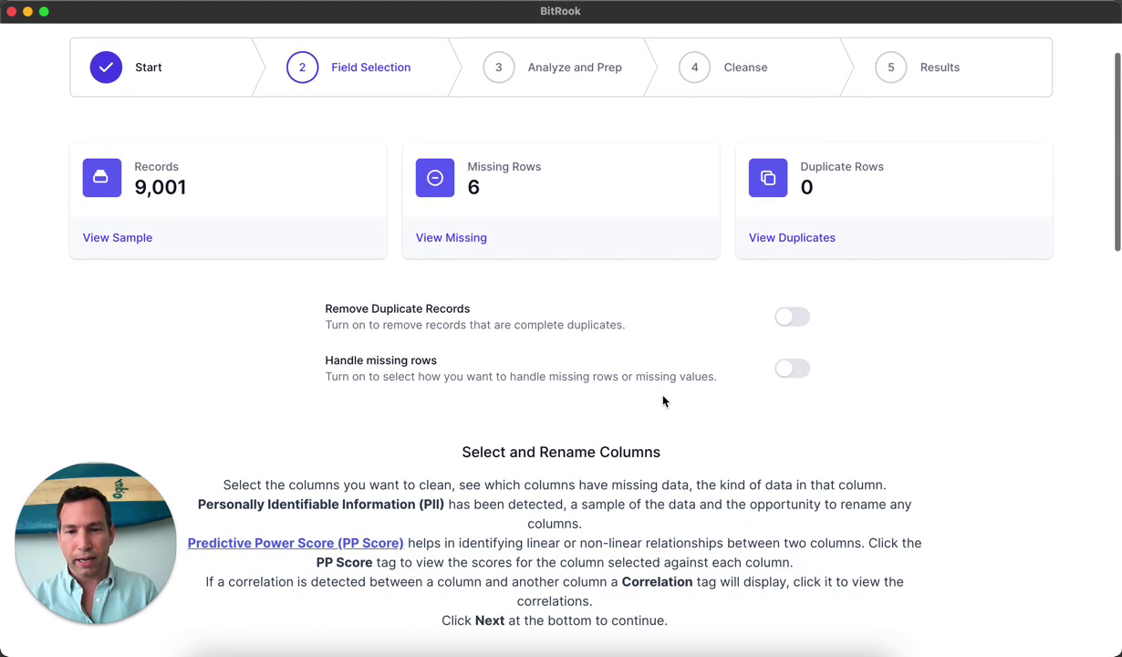
left_click(793, 368)
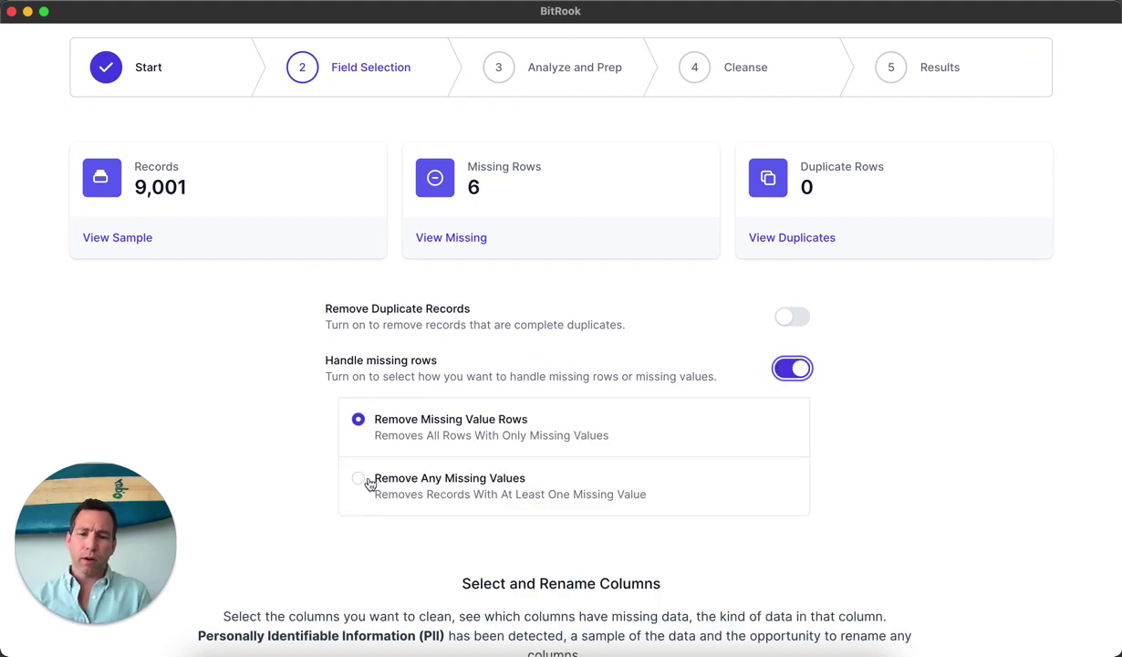
left_click(369, 482)
Scroll through the Select and Rename Columns table to review every field
scroll(286, 482, "down", 5)
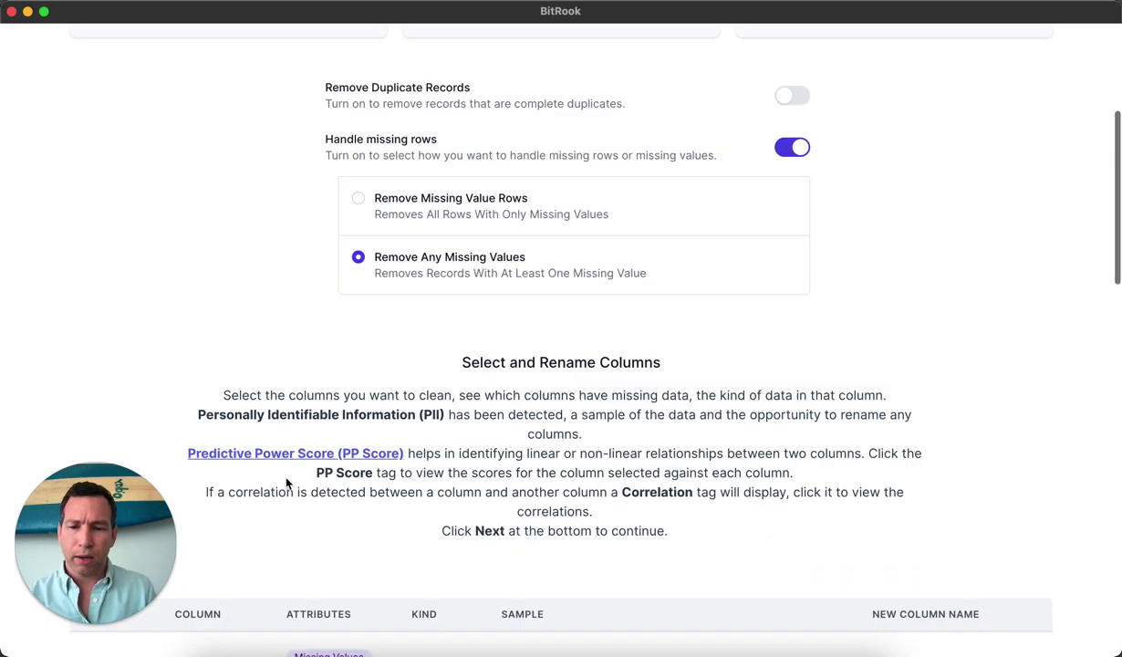
scroll(286, 483, "down", 1)
scroll(285, 482, "down", 3)
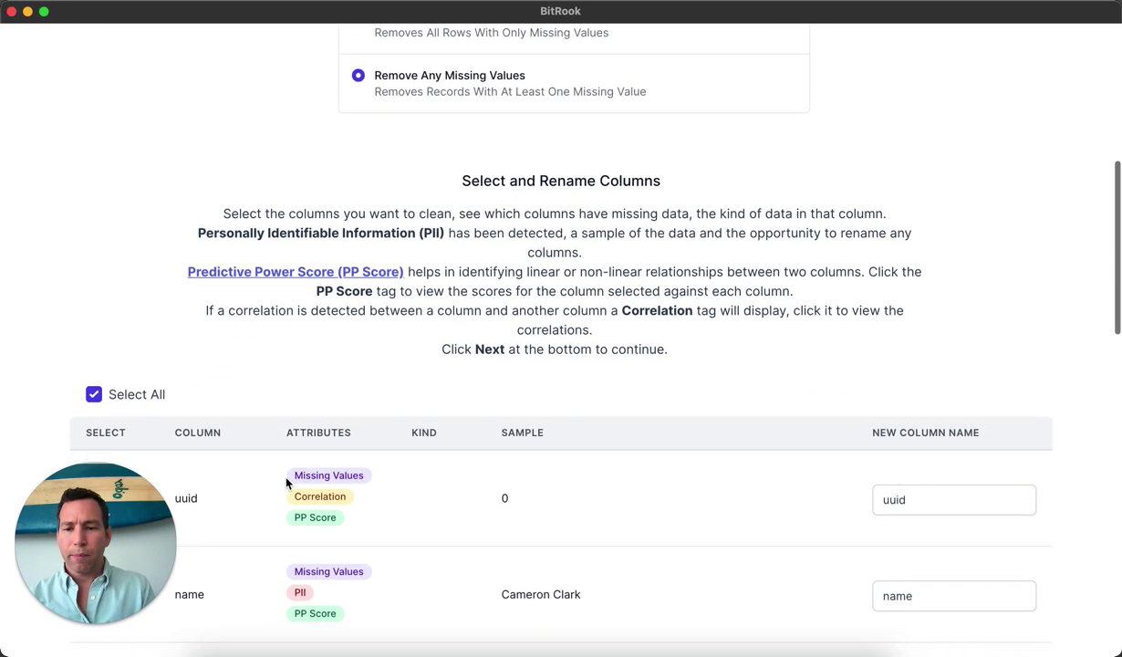
scroll(285, 482, "down", 3)
scroll(245, 322, "down", 1)
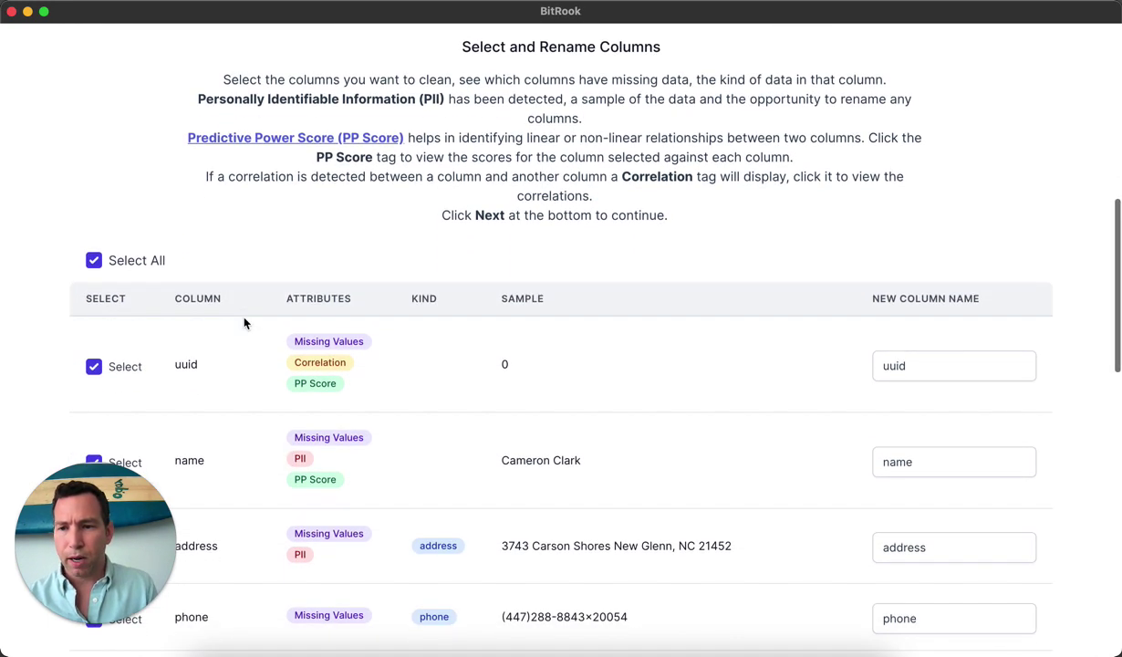
scroll(195, 283, "down", 1)
scroll(195, 283, "down", 2)
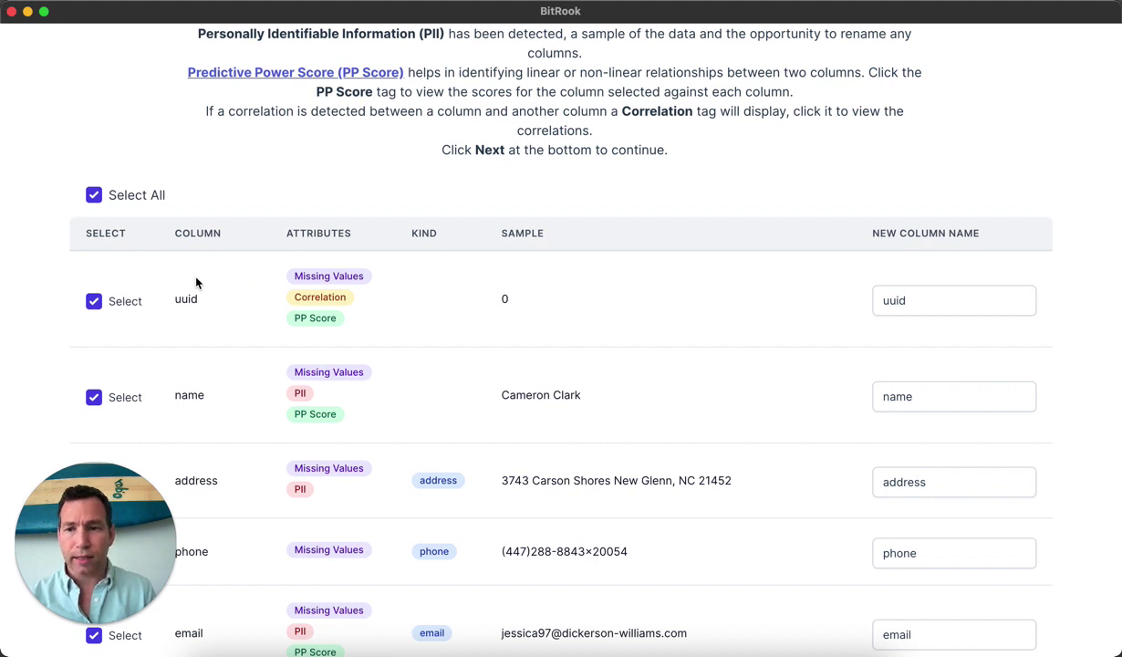
scroll(195, 283, "up", 2)
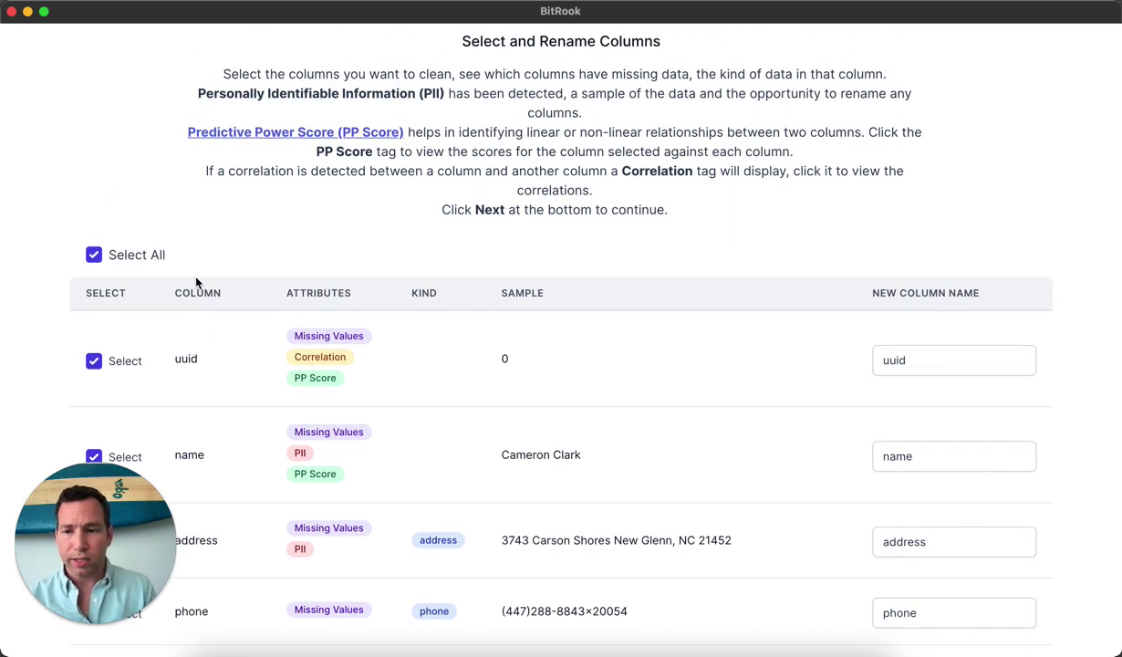
scroll(196, 283, "down", 3)
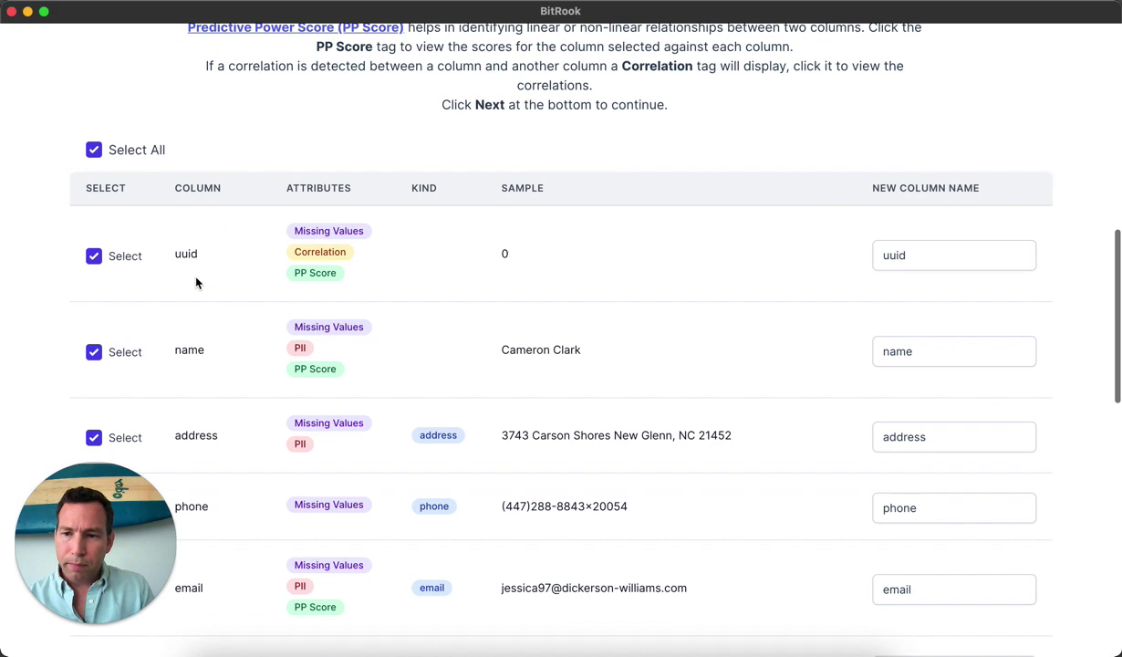
scroll(196, 283, "down", 2)
scroll(253, 280, "down", 3)
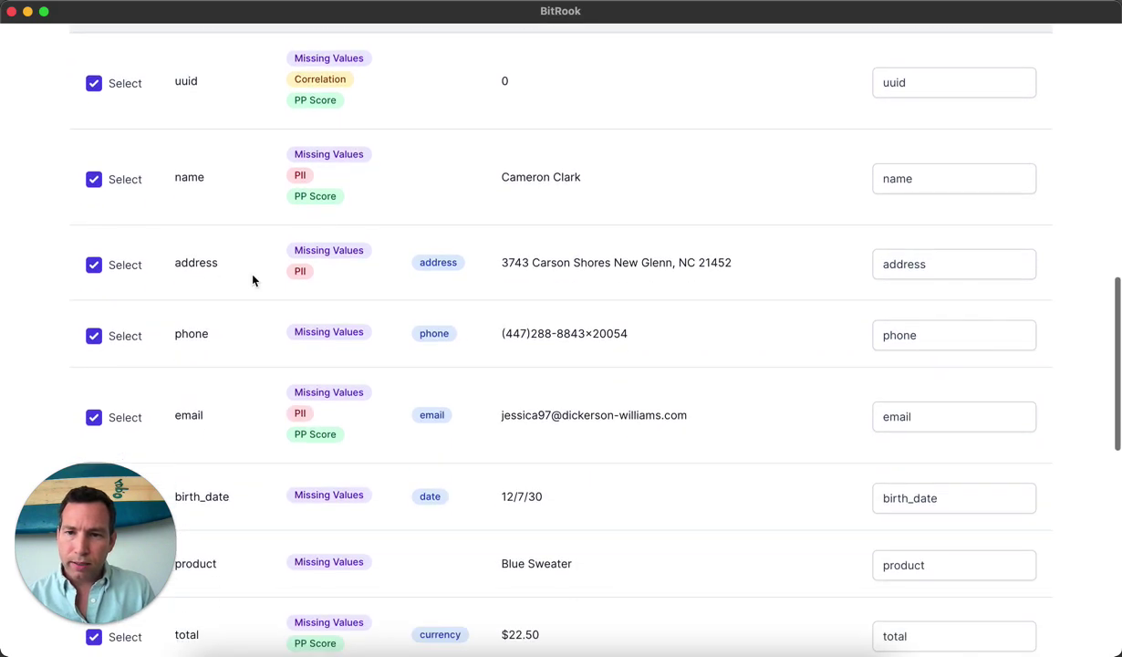
scroll(253, 280, "down", 3)
scroll(252, 280, "down", 2)
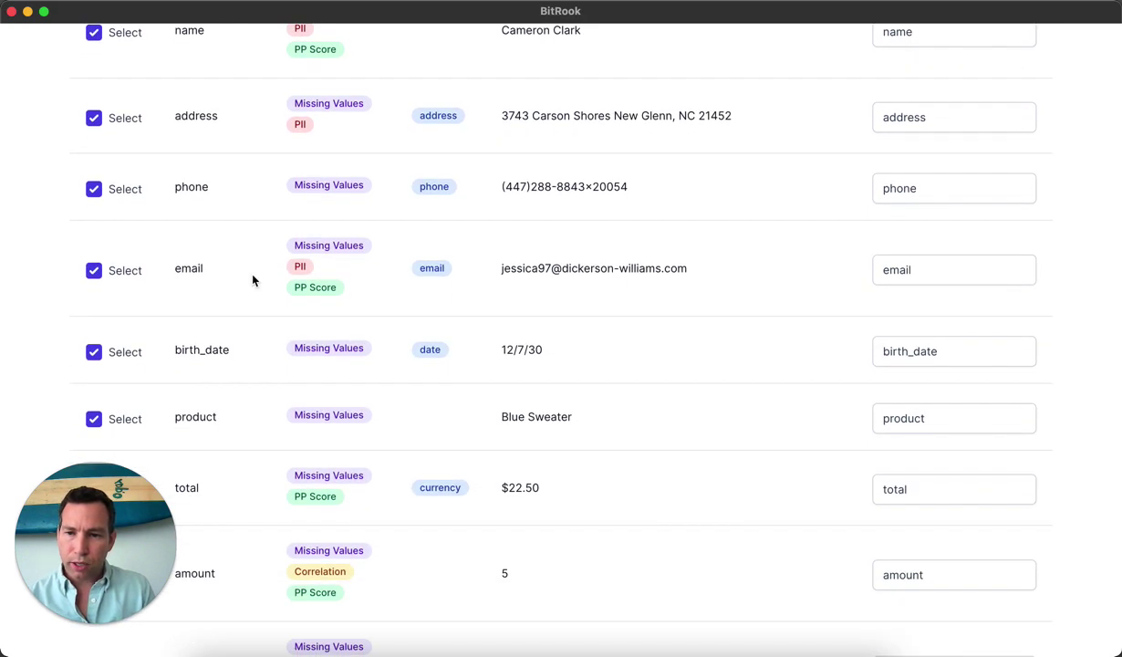
scroll(335, 292, "down", 2)
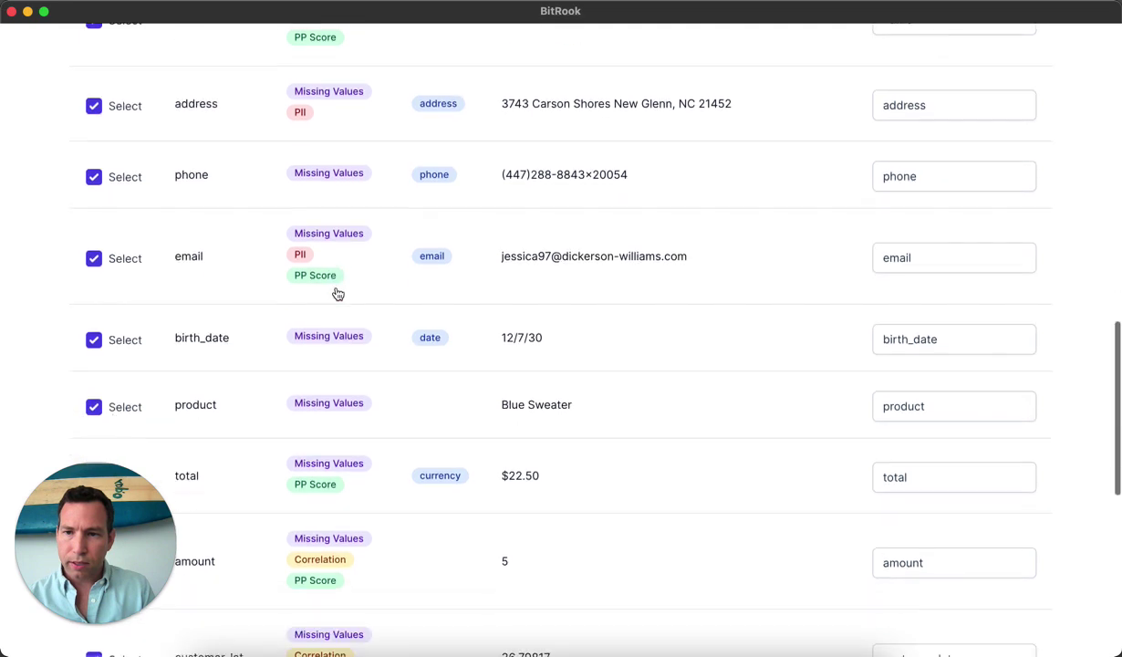
scroll(336, 293, "up", 4)
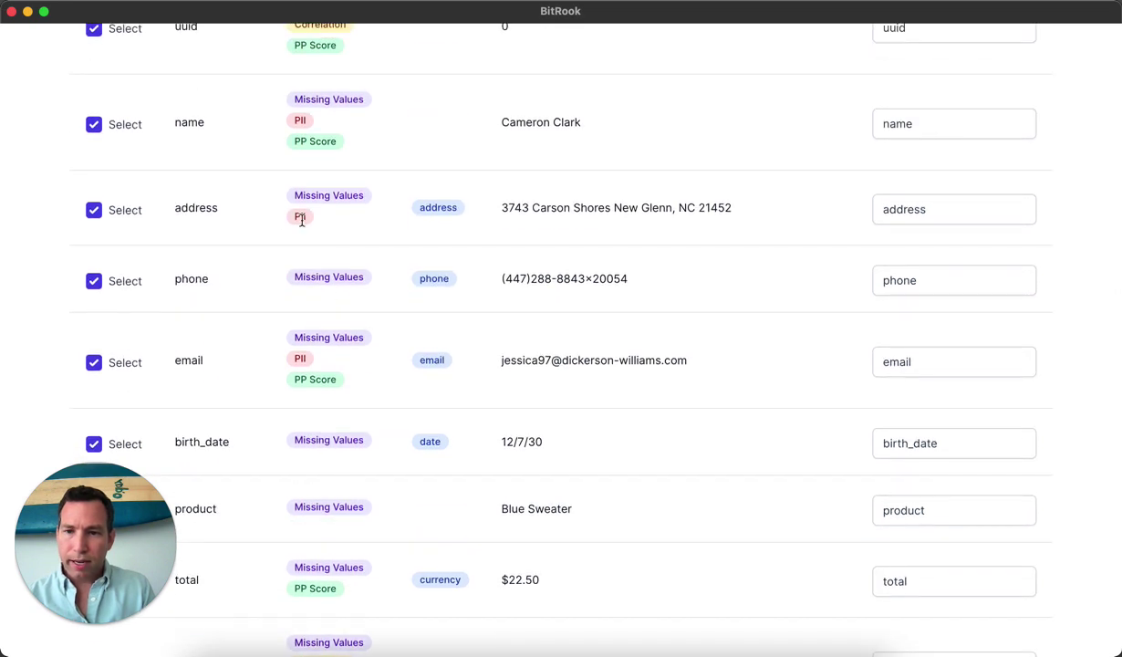
scroll(373, 243, "up", 2)
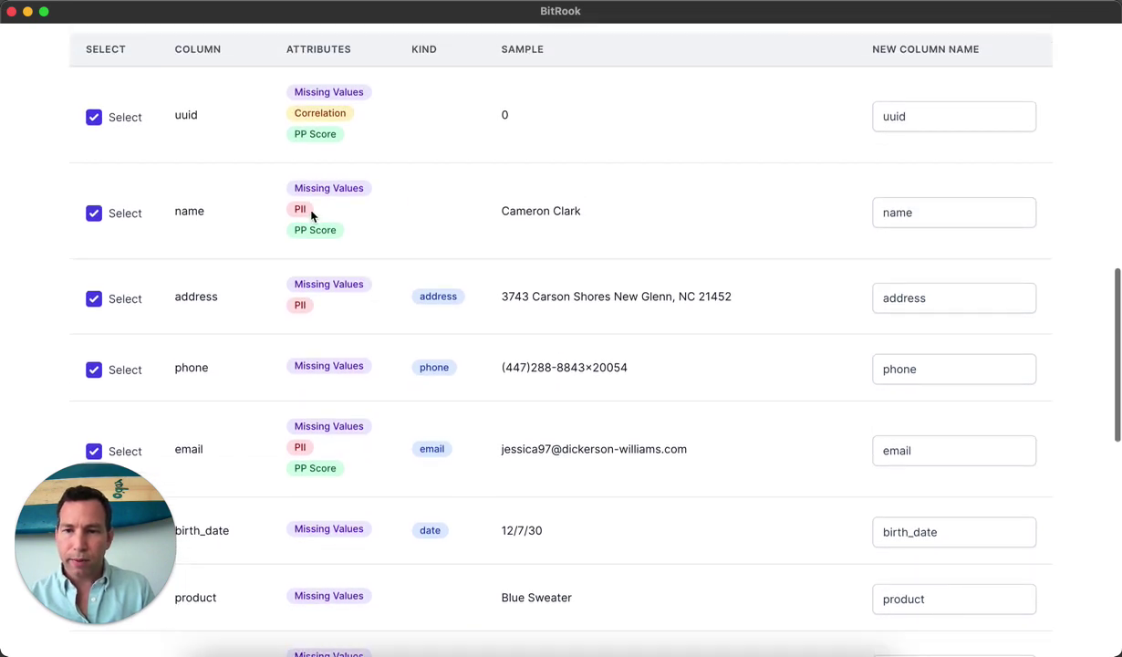
scroll(383, 228, "down", 3)
scroll(393, 229, "down", 3)
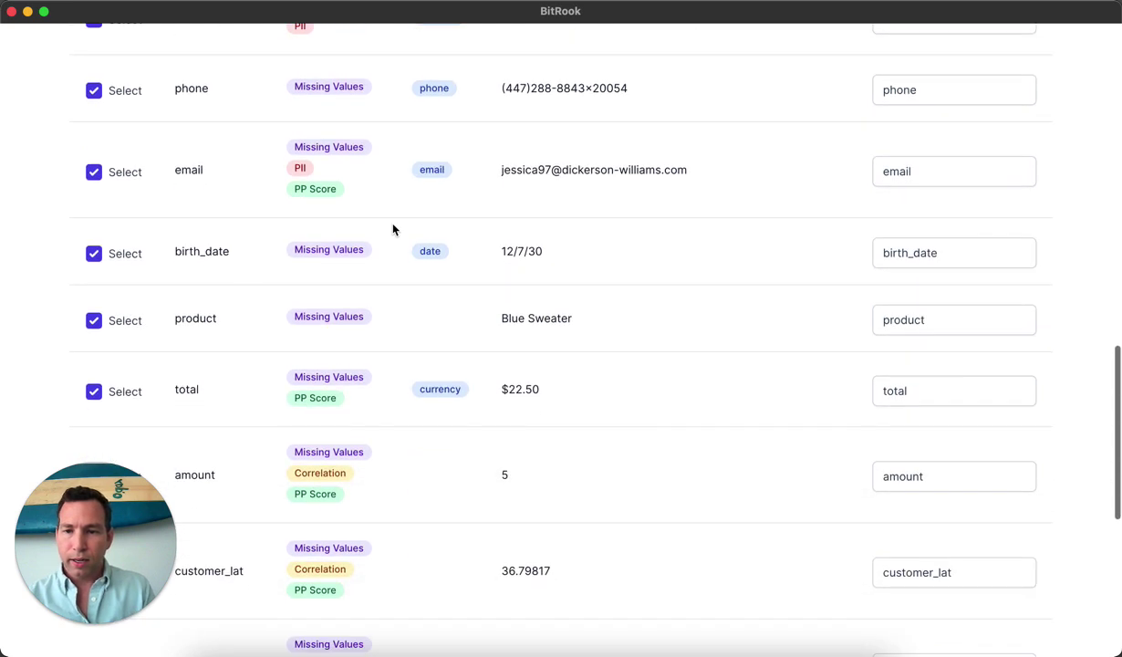
scroll(393, 229, "down", 2)
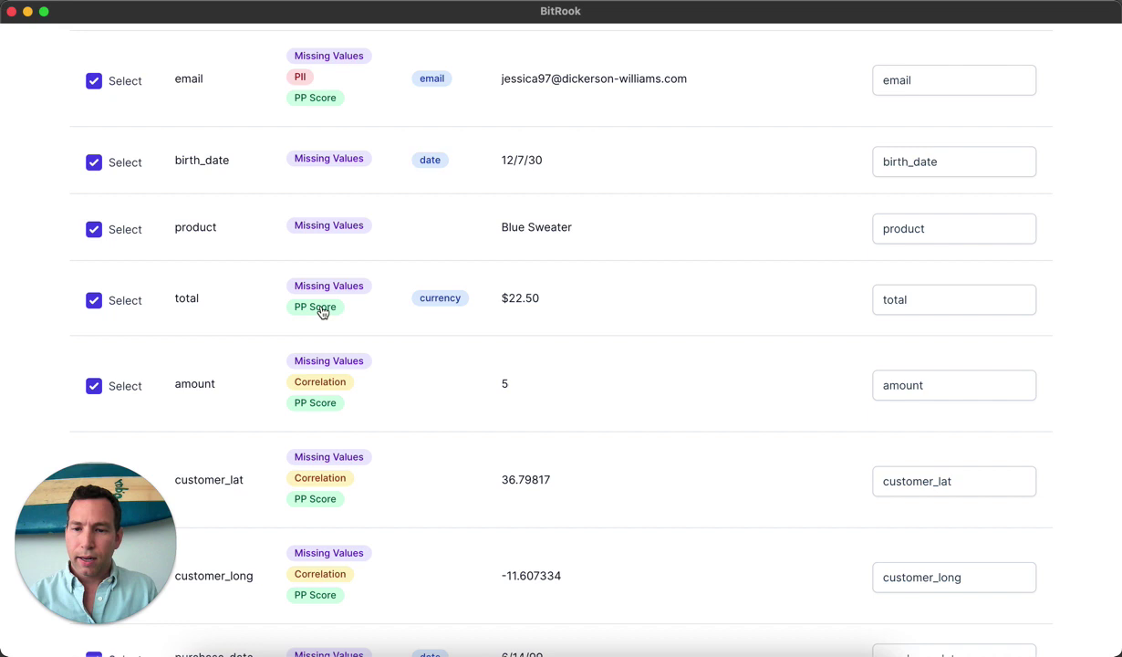
Review the total column's predictive power scores, then close them
scroll(321, 311, "down", 2)
left_click(296, 183)
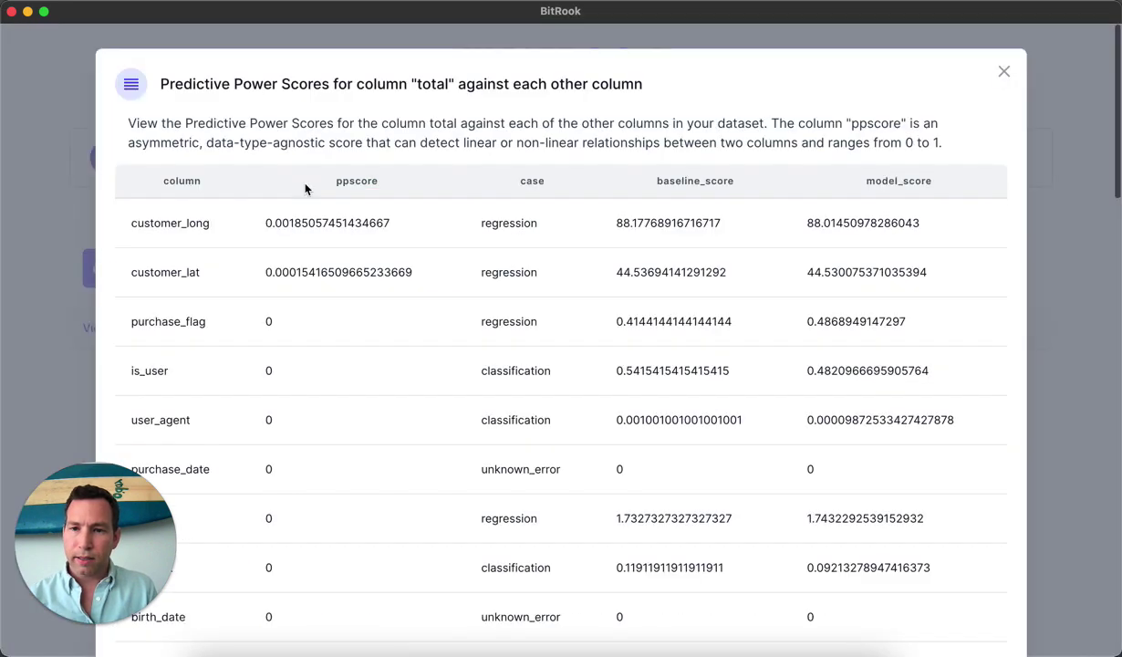
scroll(450, 253, "down", 1)
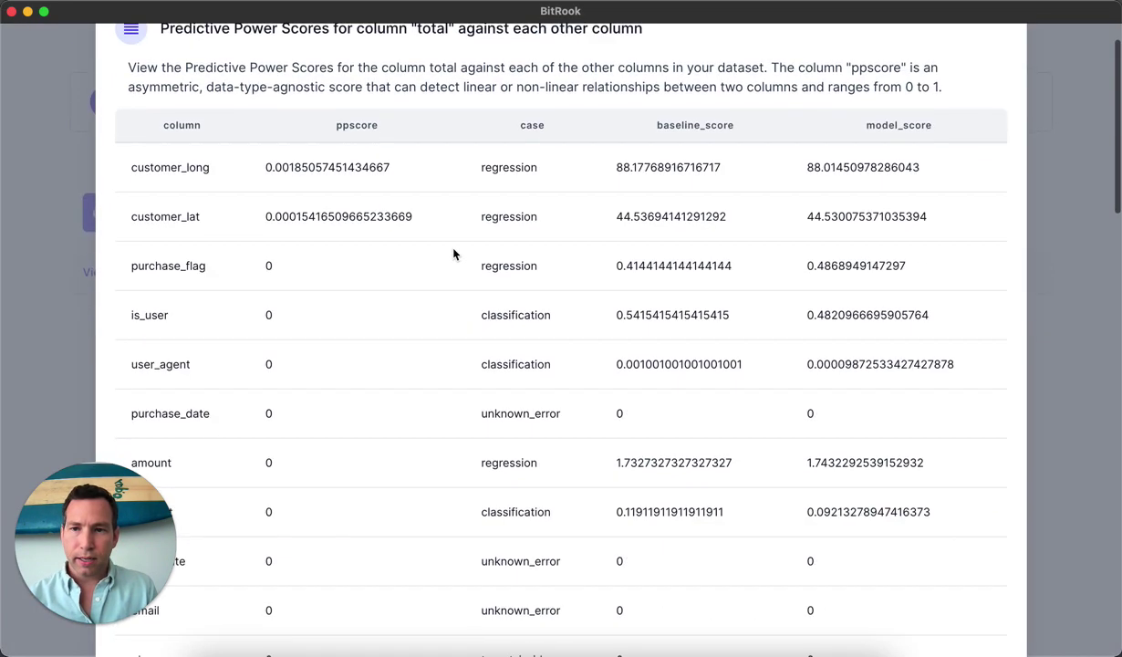
scroll(453, 253, "down", 2)
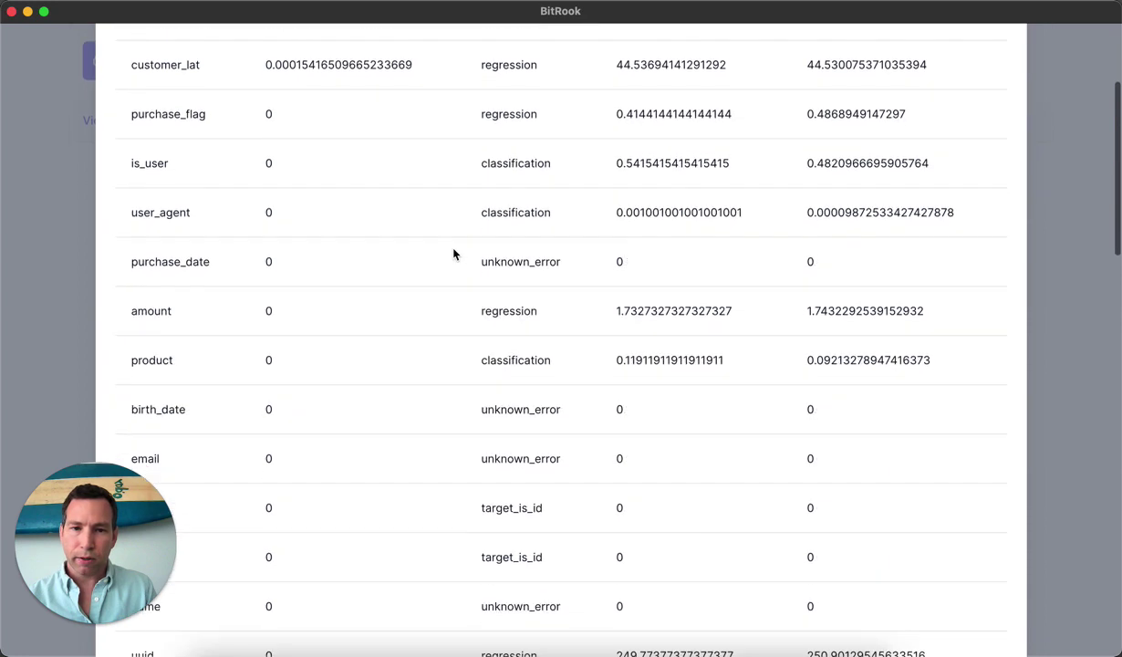
scroll(453, 254, "up", 3)
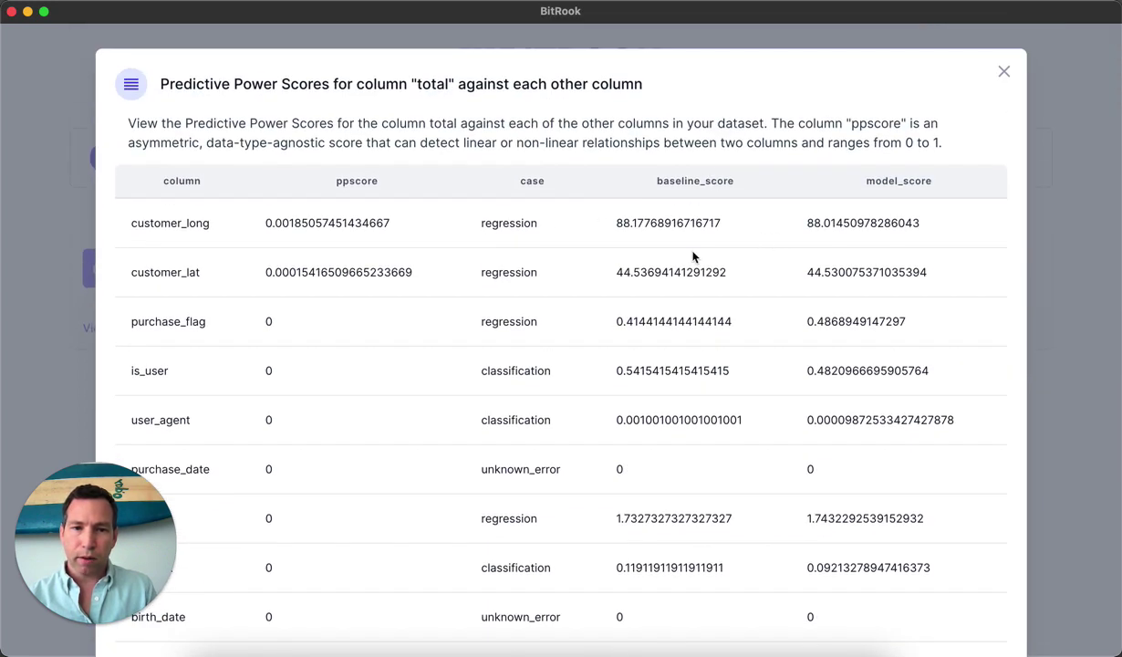
scroll(857, 314, "down", 2)
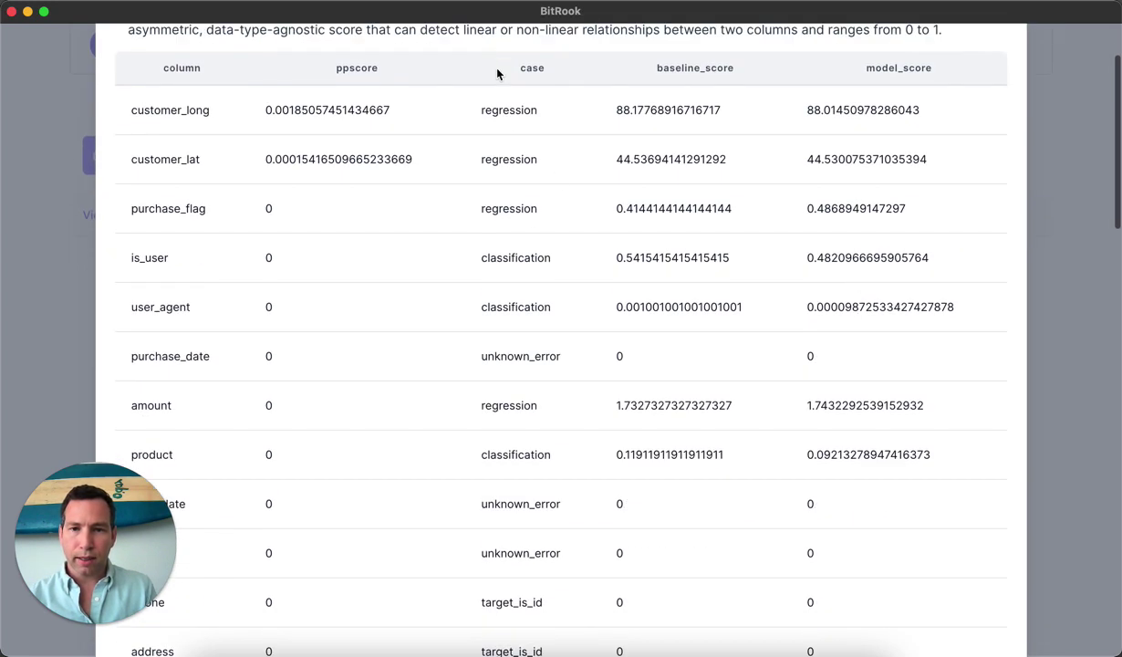
scroll(526, 288, "down", 3)
scroll(527, 288, "down", 4)
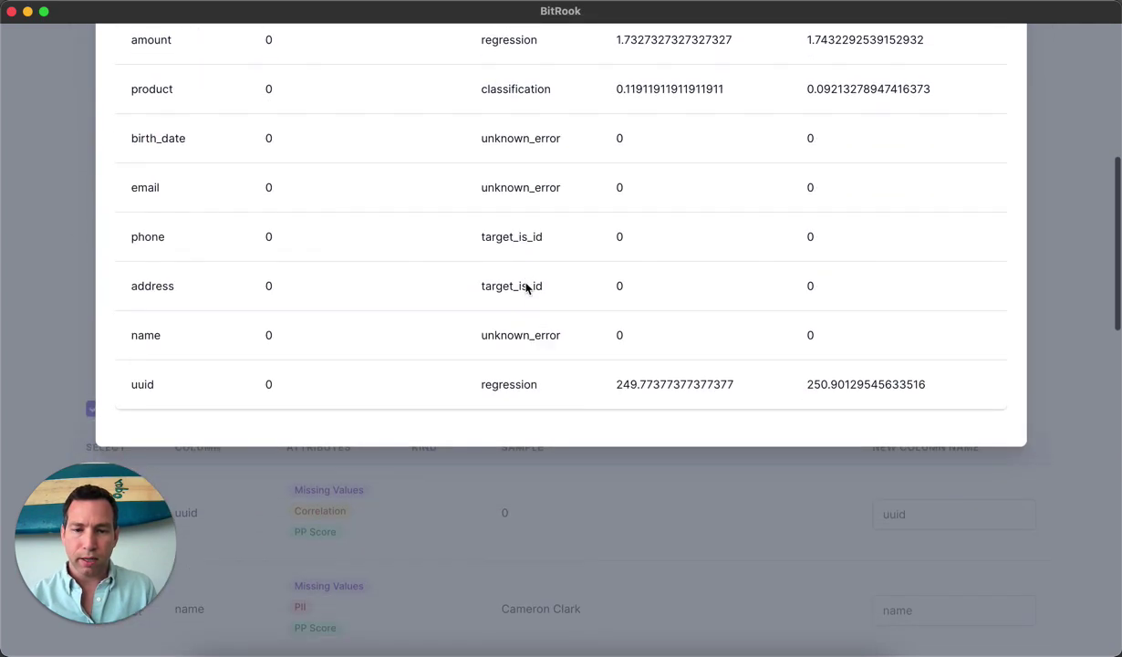
scroll(527, 288, "up", 9)
left_click(1004, 73)
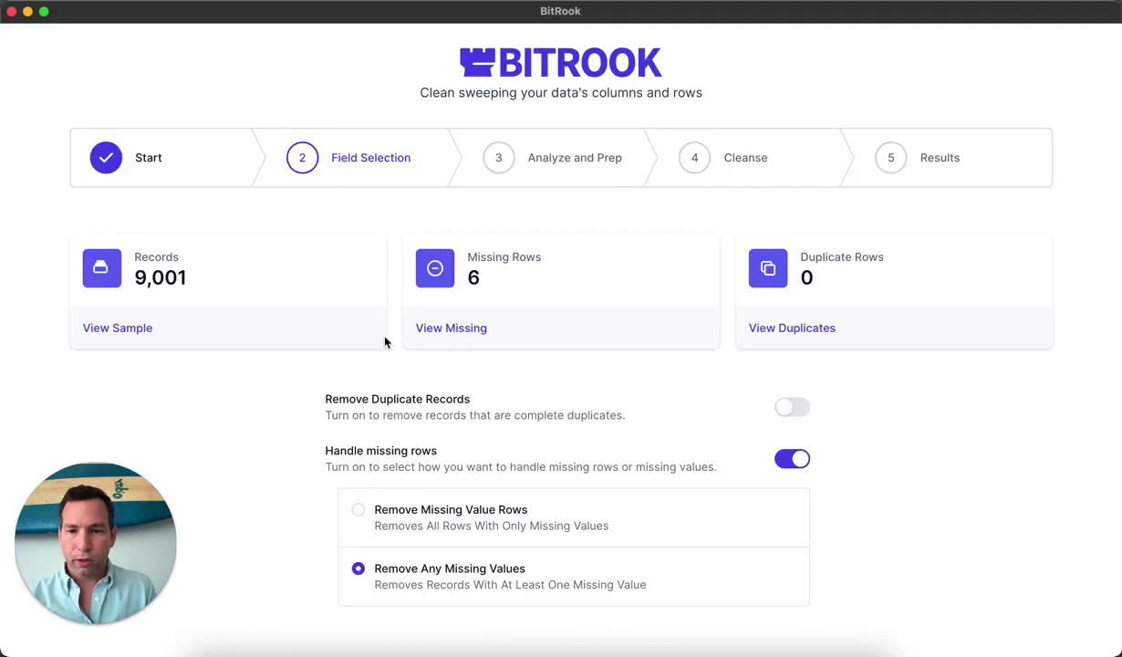
Inspect the amount column's Pearson correlation heatmap, then close it
scroll(384, 342, "down", 6)
scroll(383, 341, "down", 1)
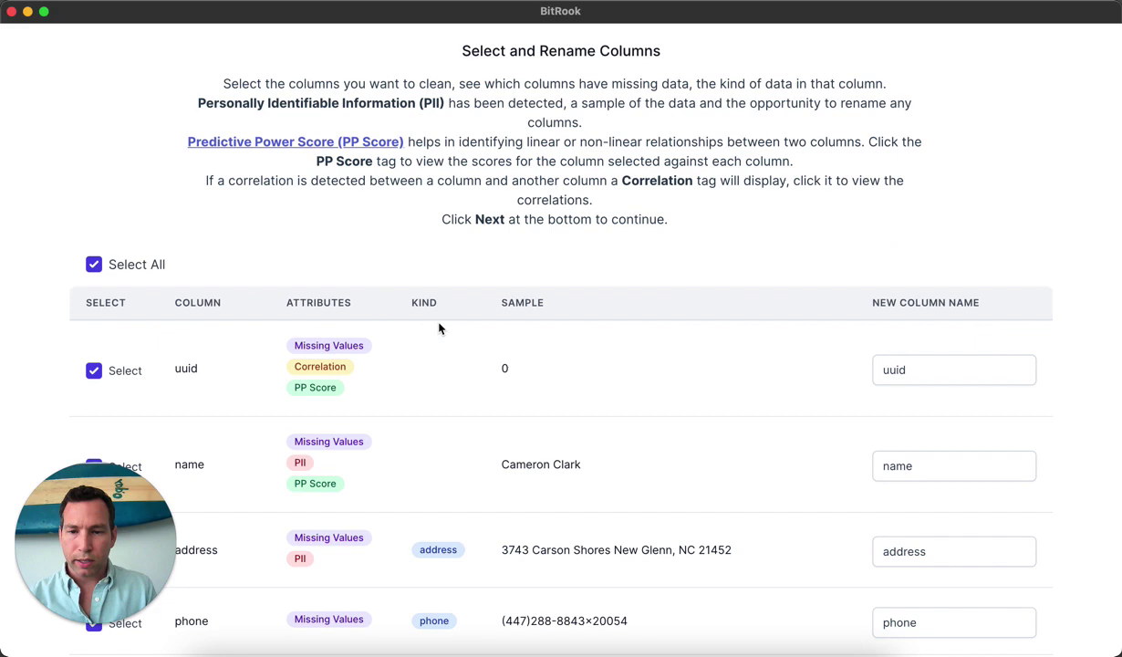
scroll(438, 328, "down", 3)
scroll(438, 329, "down", 1)
scroll(439, 328, "down", 2)
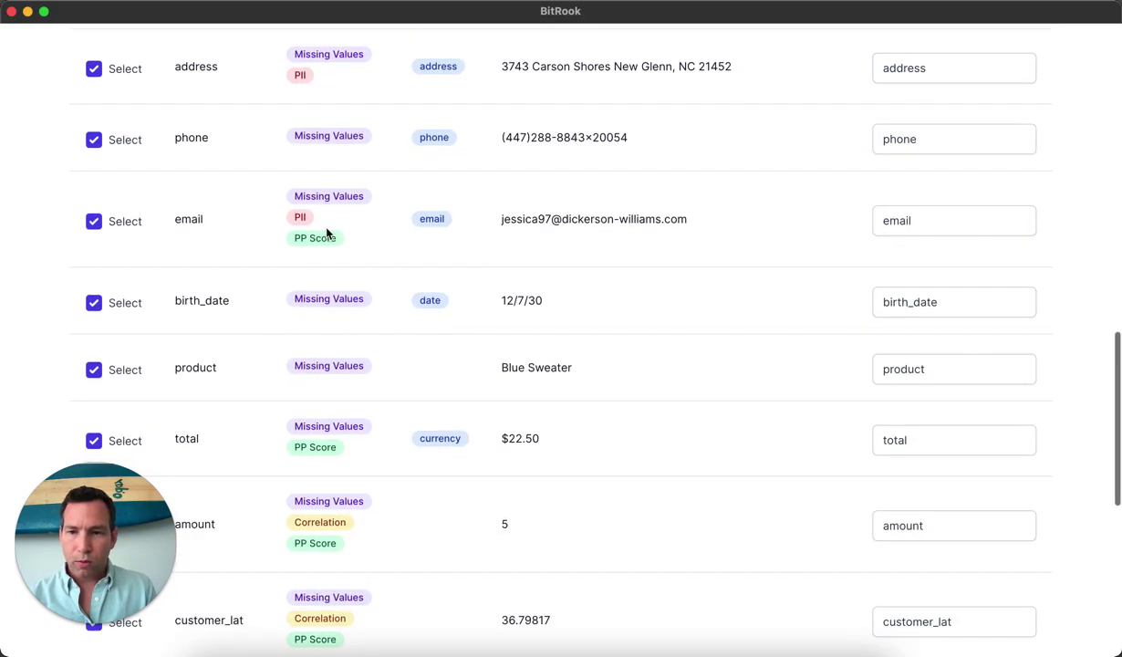
scroll(327, 234, "down", 2)
left_click(320, 400)
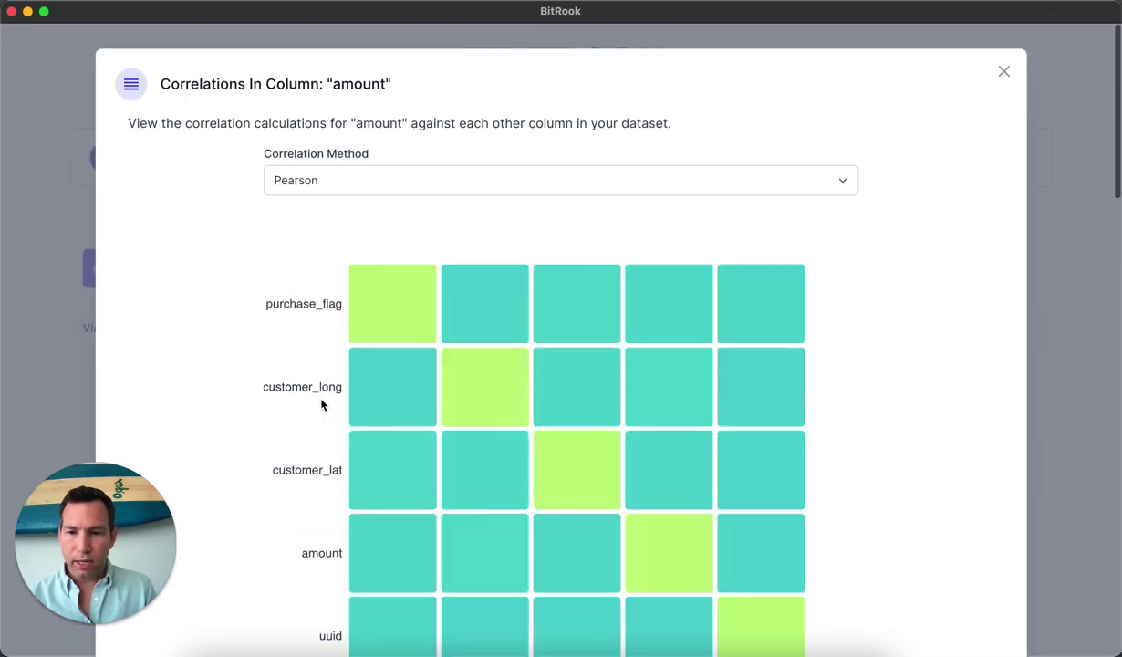
scroll(565, 319, "down", 1)
left_click(468, 106)
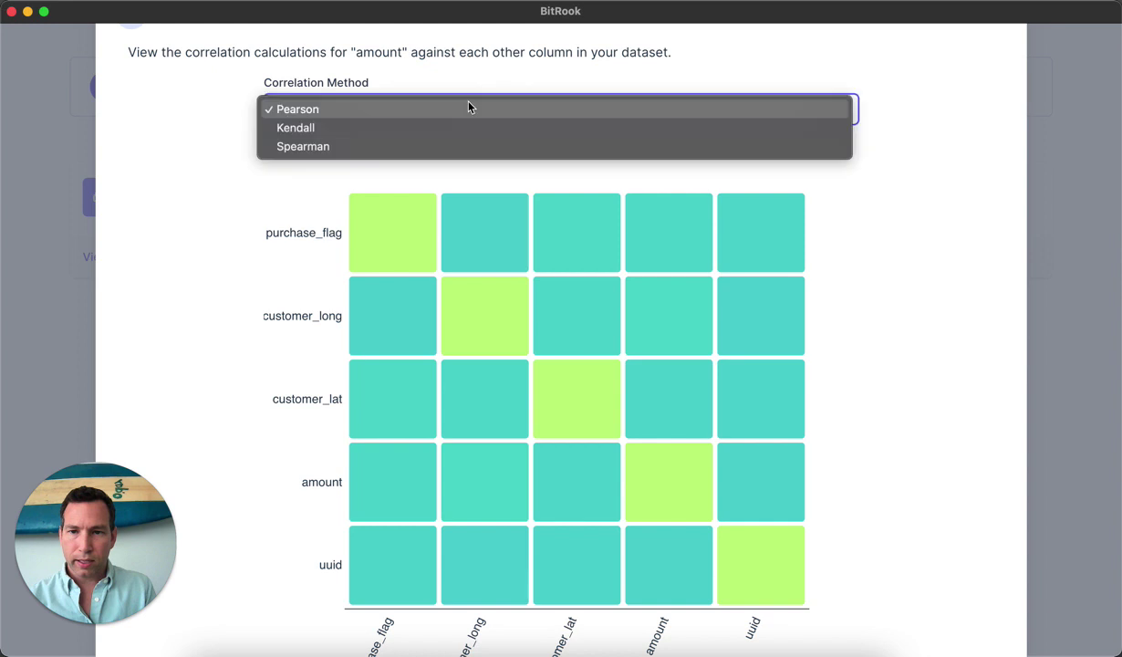
left_click(251, 317)
scroll(388, 366, "down", 1)
scroll(401, 383, "down", 2)
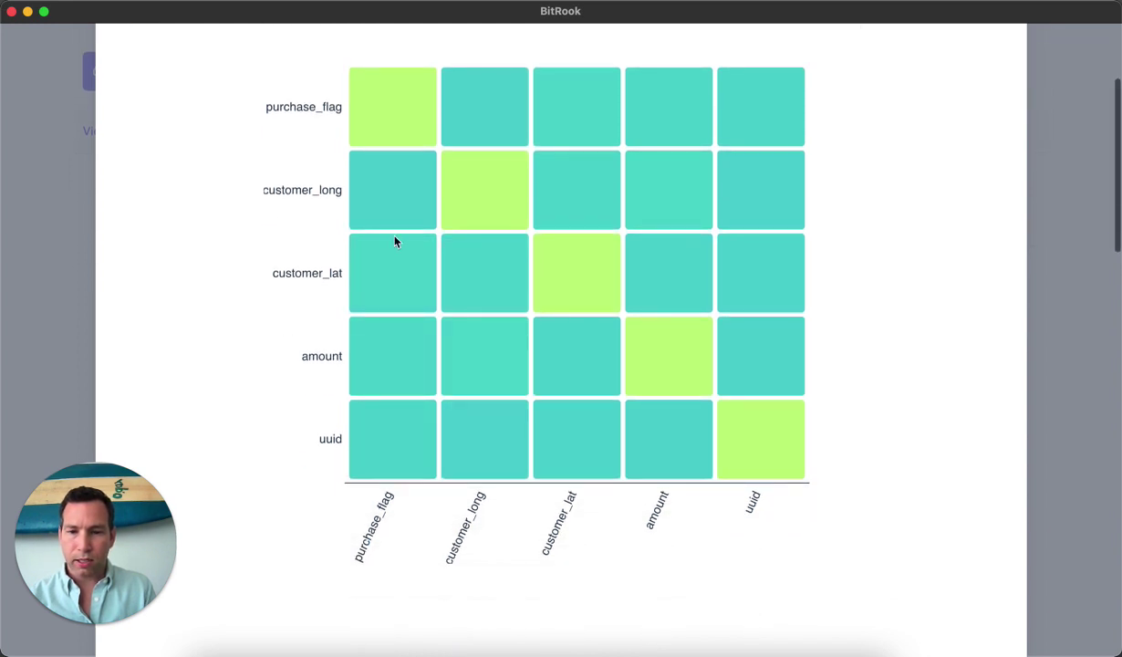
scroll(985, 105, "up", 4)
left_click(1003, 73)
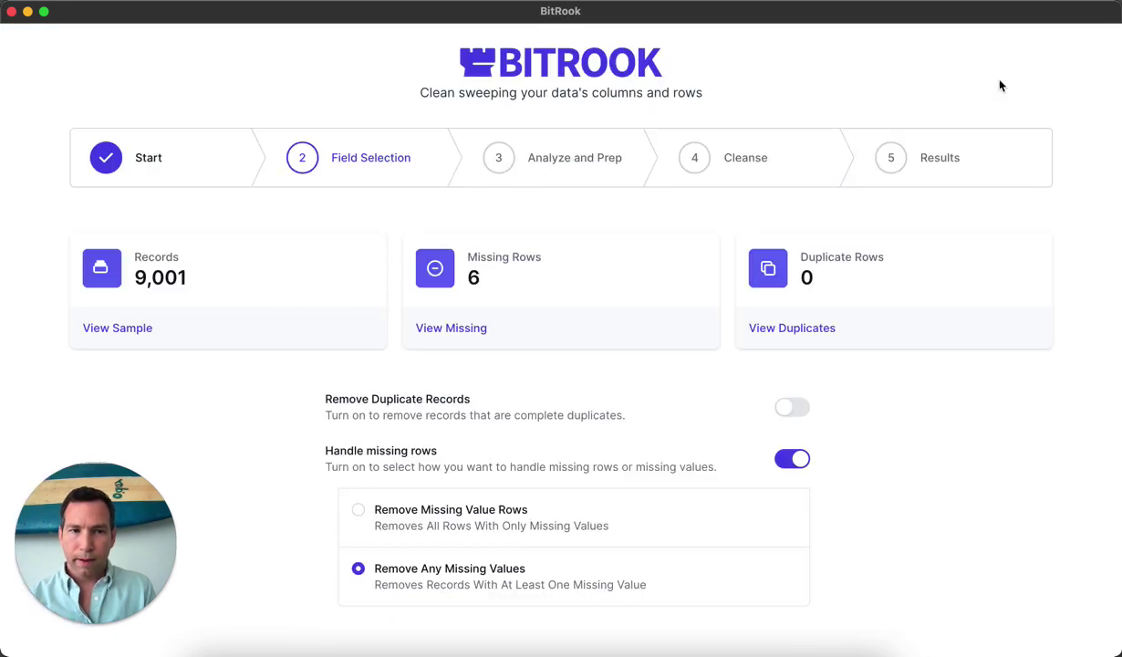
Exclude the user_agent column and advance to Analyze and Prep
scroll(461, 356, "down", 1)
scroll(461, 356, "down", 10)
scroll(460, 356, "down", 4)
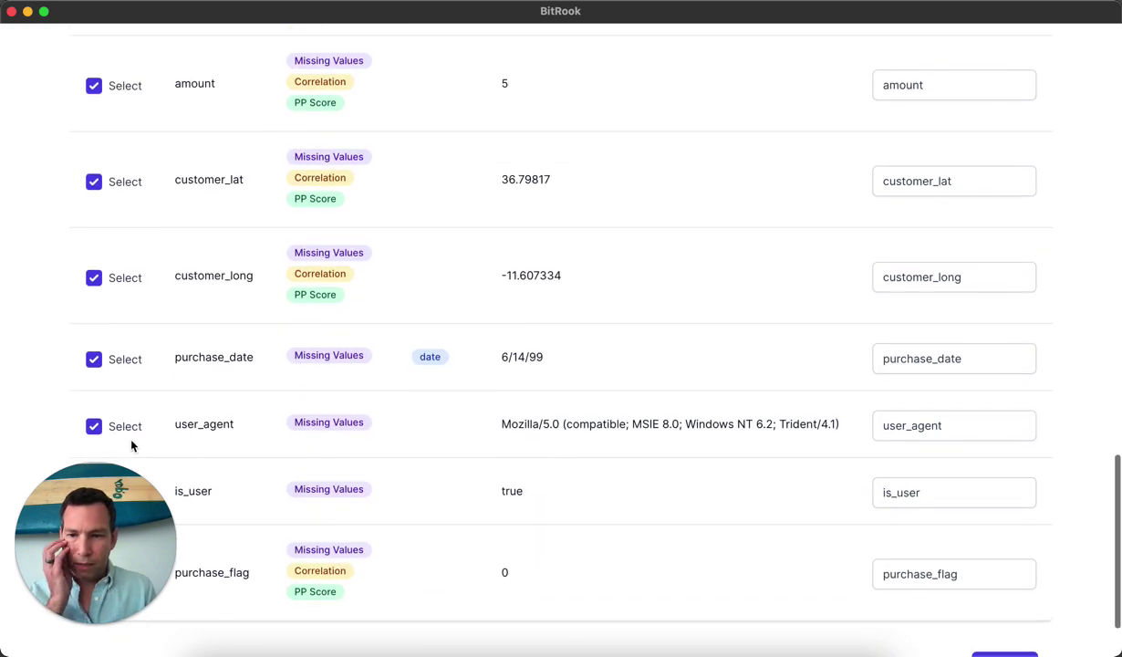
left_click(94, 425)
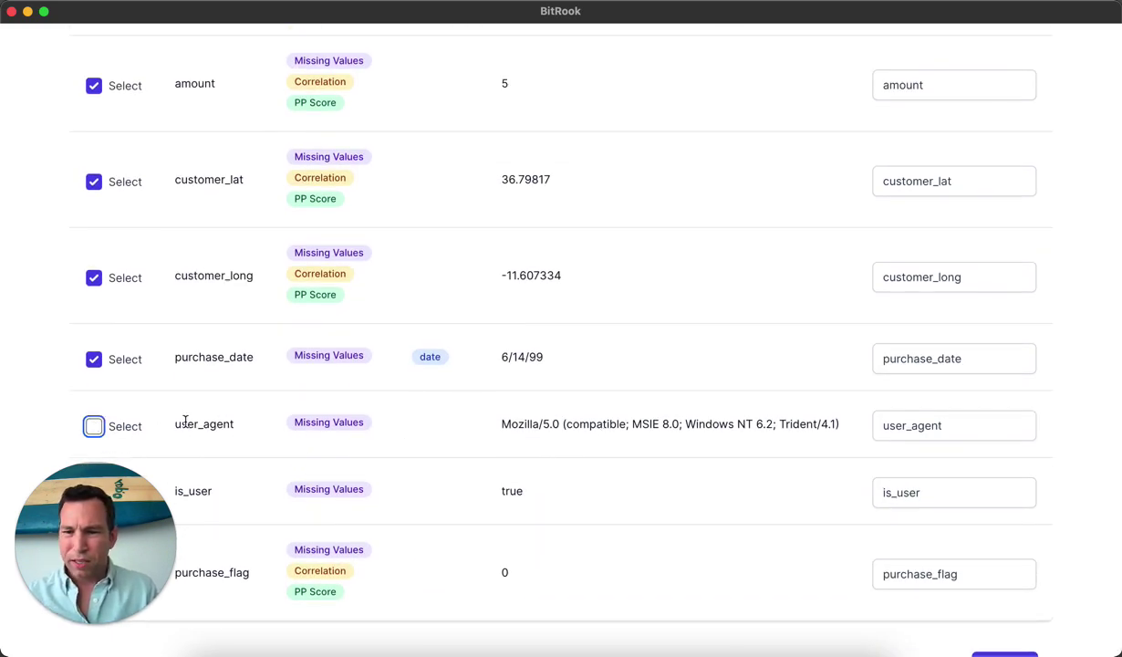
scroll(668, 420, "down", 2)
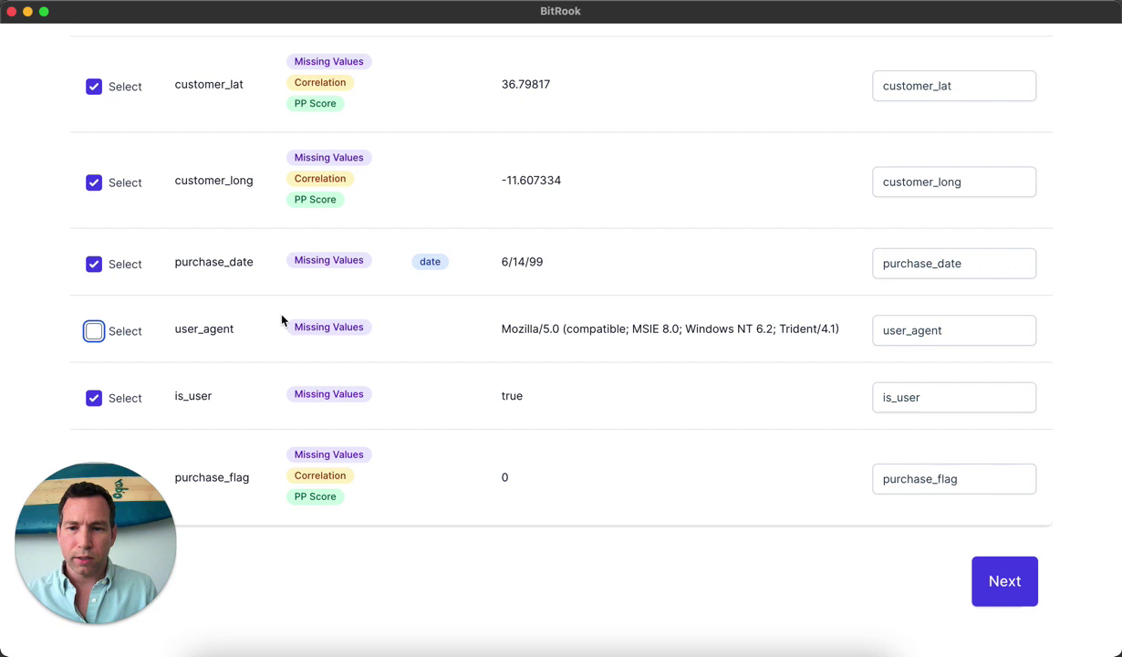
left_click(1011, 589)
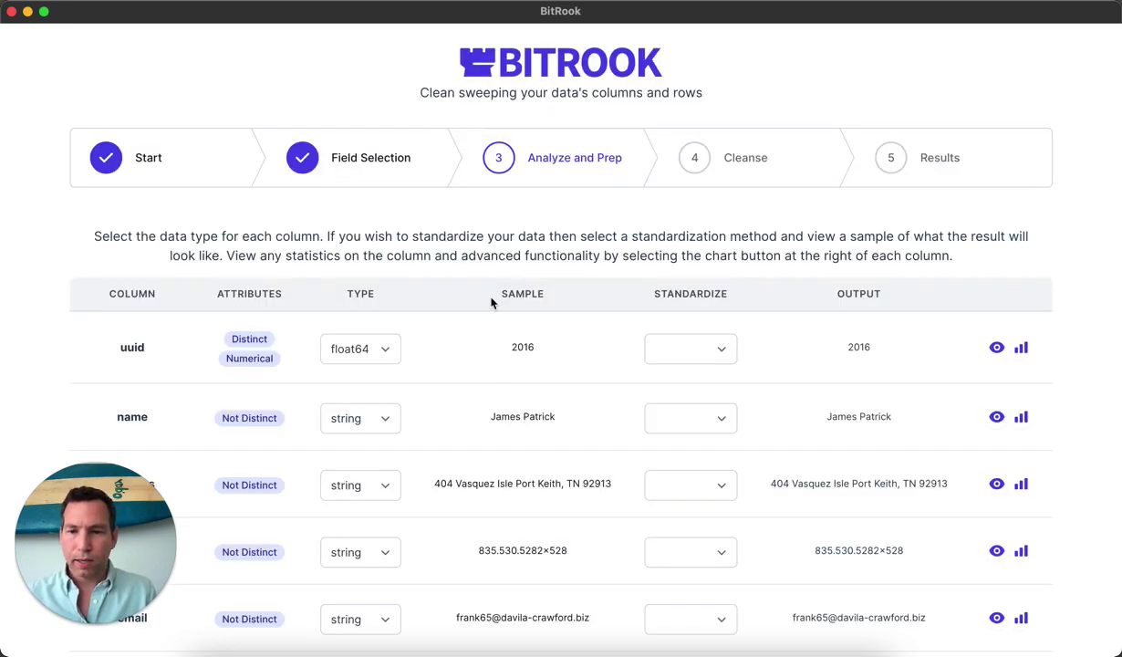
Scroll the Analyze and Prep table: uuid and amount are float64, other columns strings
scroll(492, 301, "down", 2)
scroll(491, 302, "up", 1)
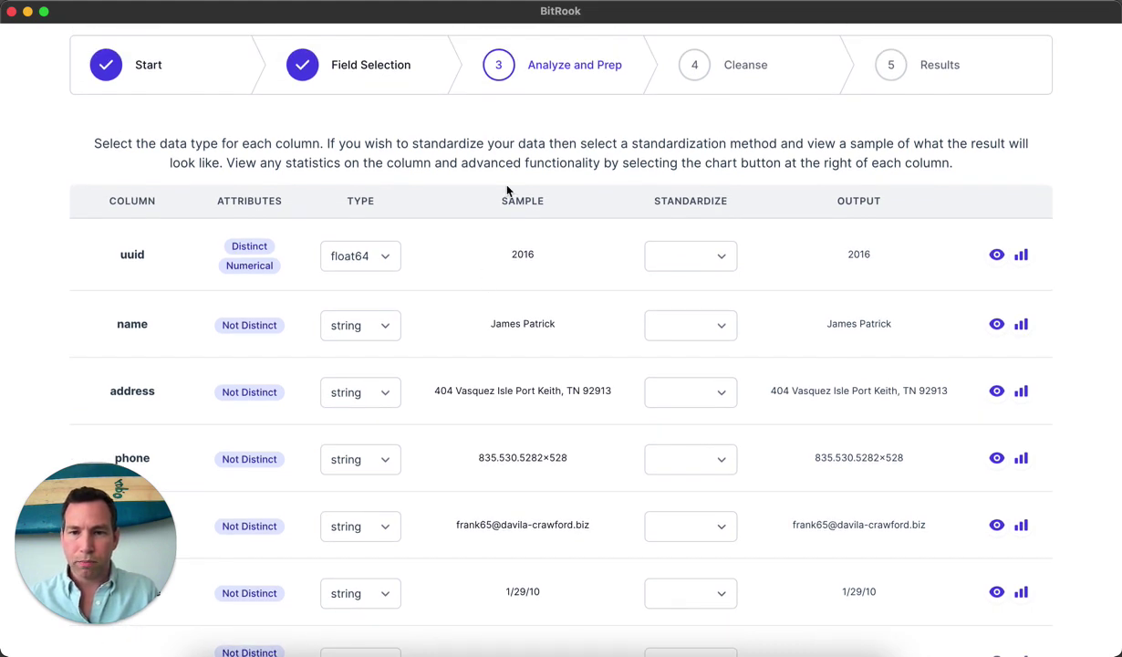
scroll(137, 219, "down", 1)
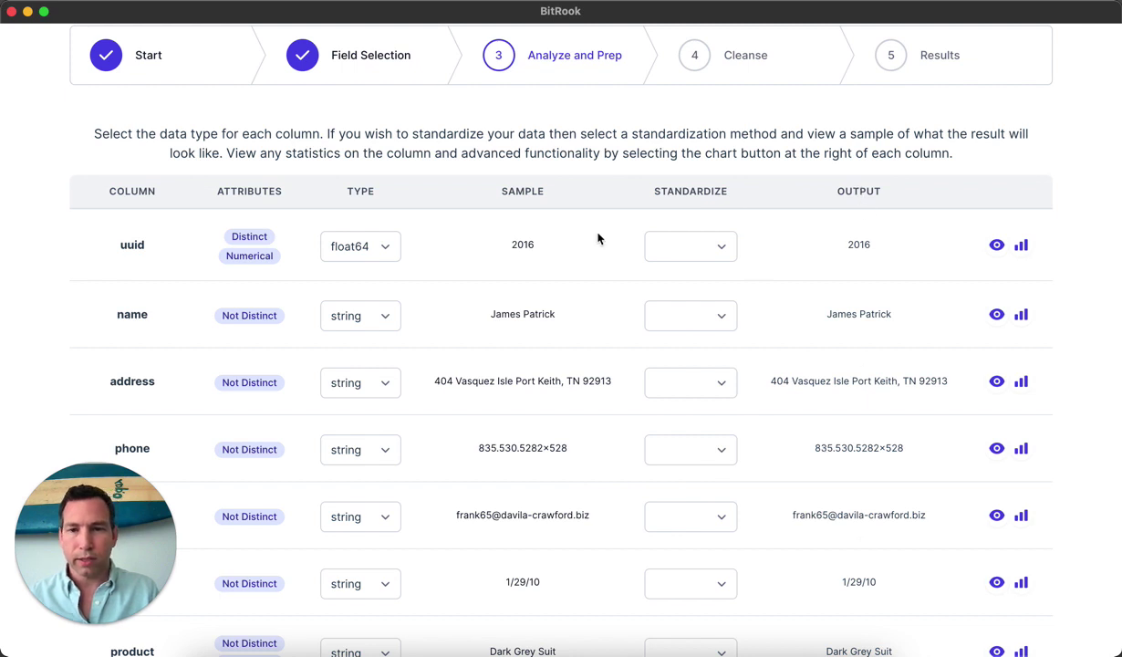
scroll(476, 224, "down", 3)
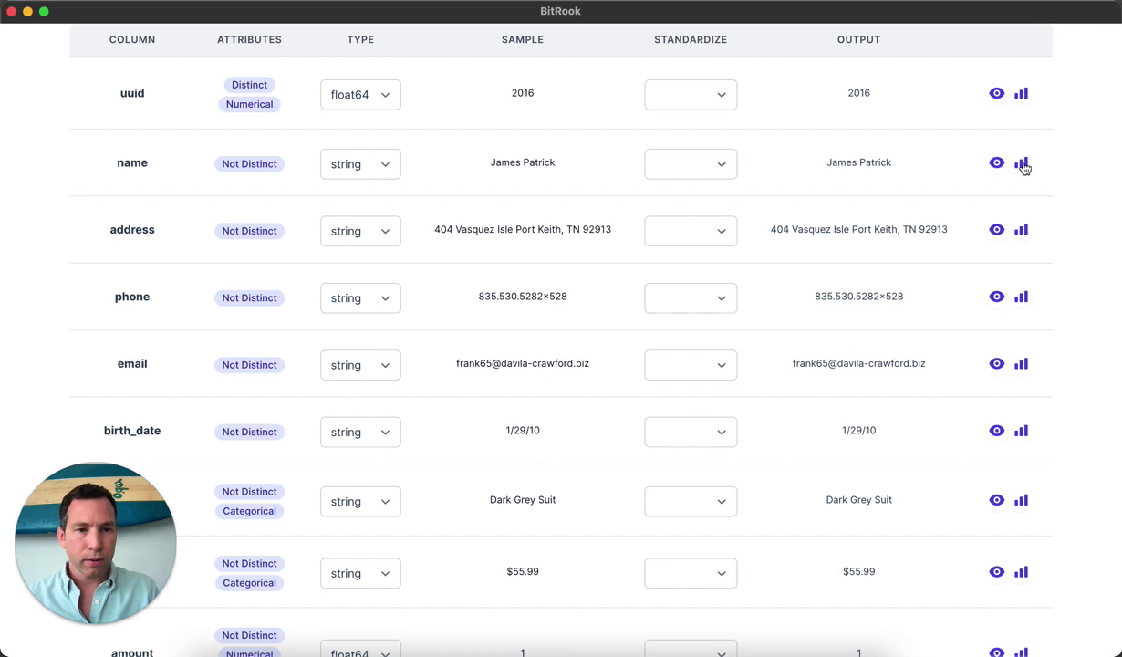
left_click(1021, 166)
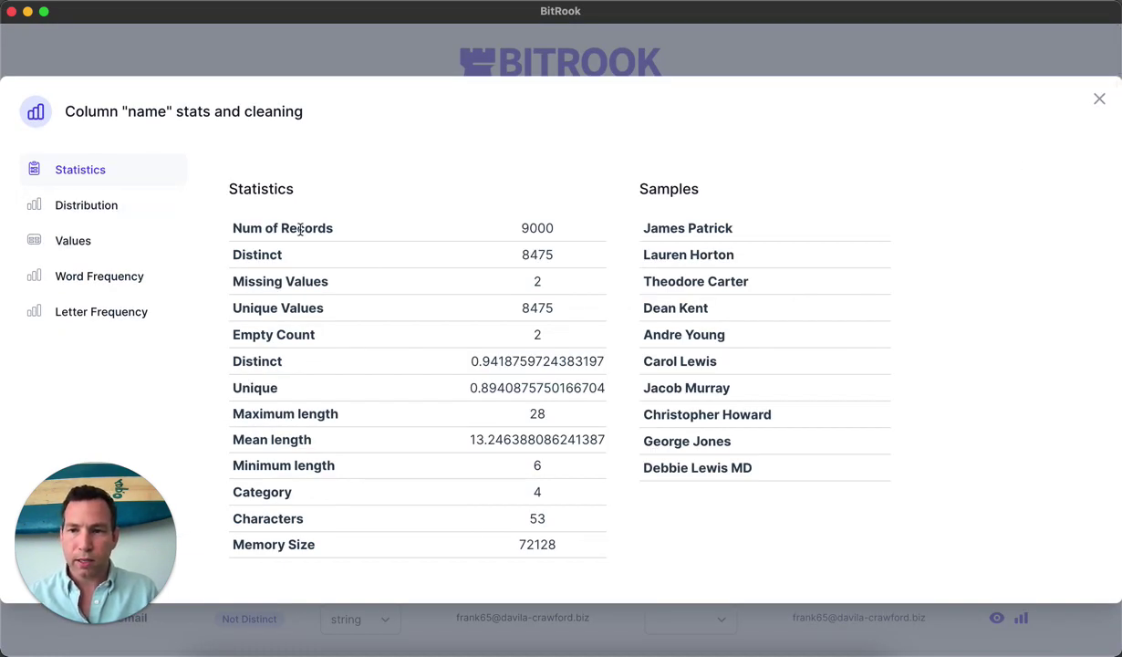
left_click(83, 205)
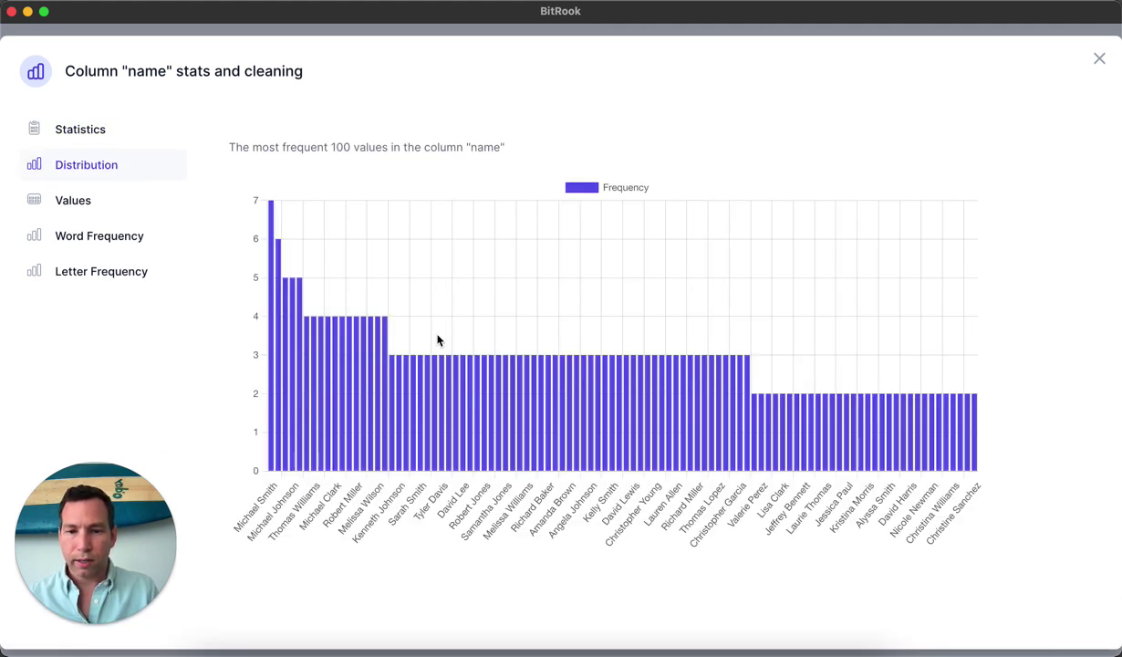
left_click(92, 203)
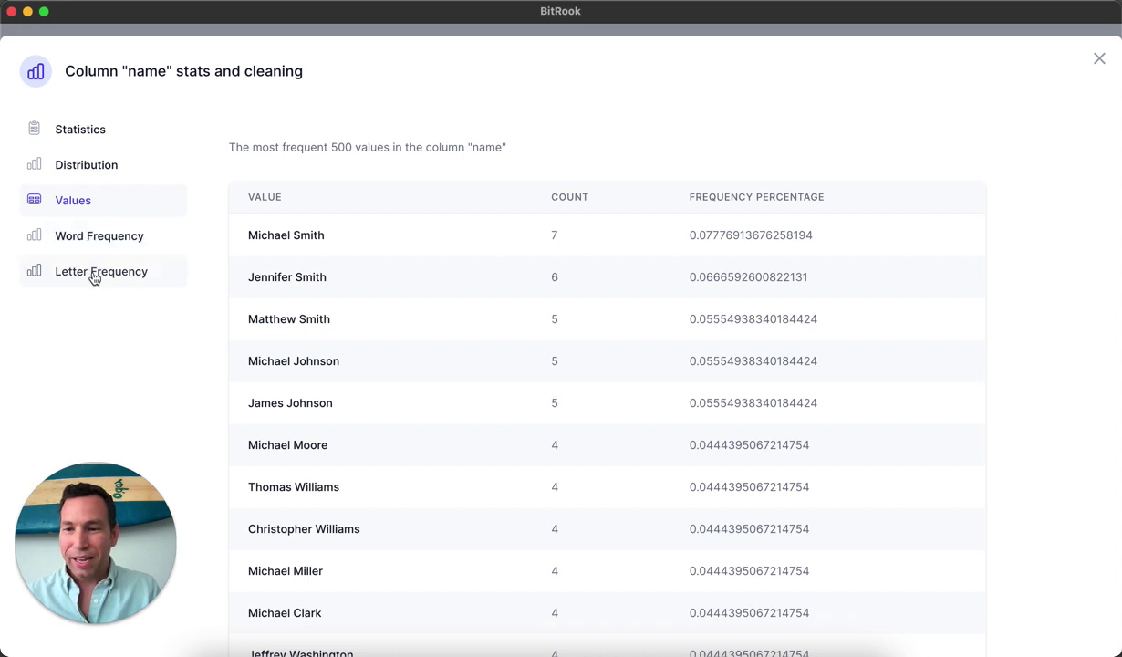
left_click(1099, 60)
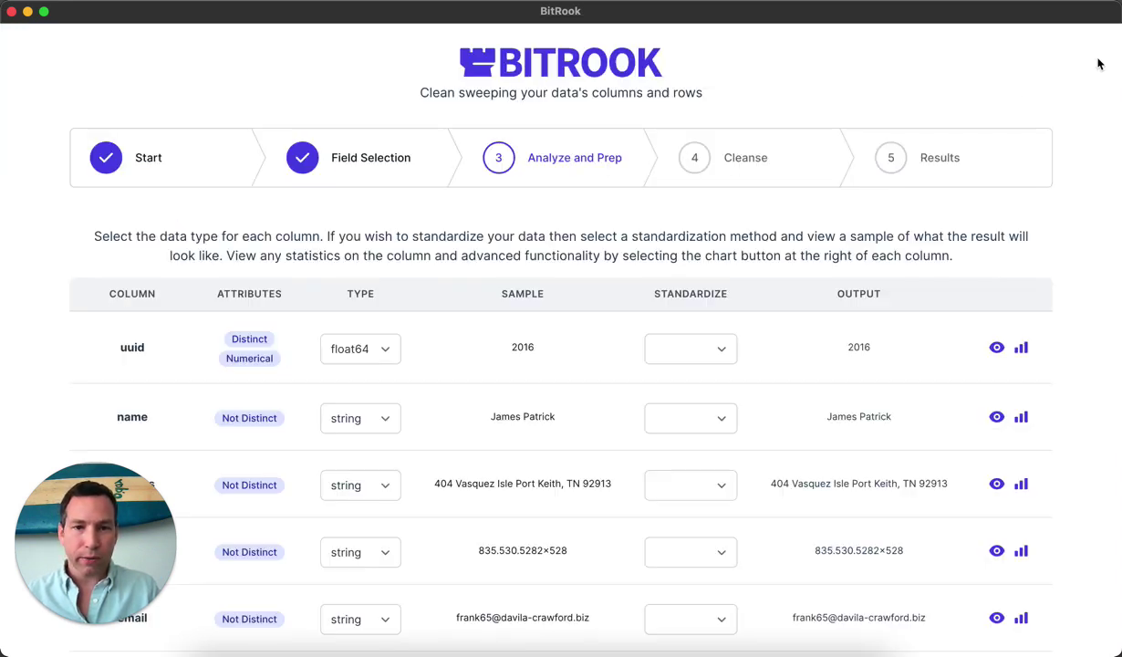
Standardize the name column to keep only last names
scroll(866, 350, "down", 3)
scroll(729, 274, "down", 1)
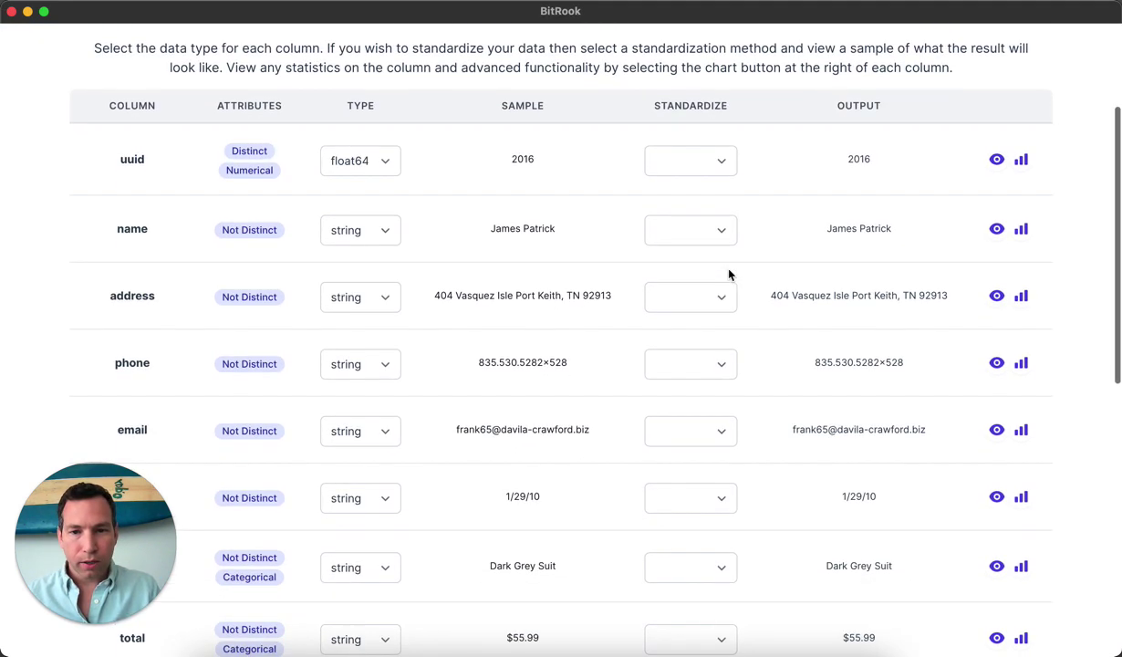
left_click(702, 238)
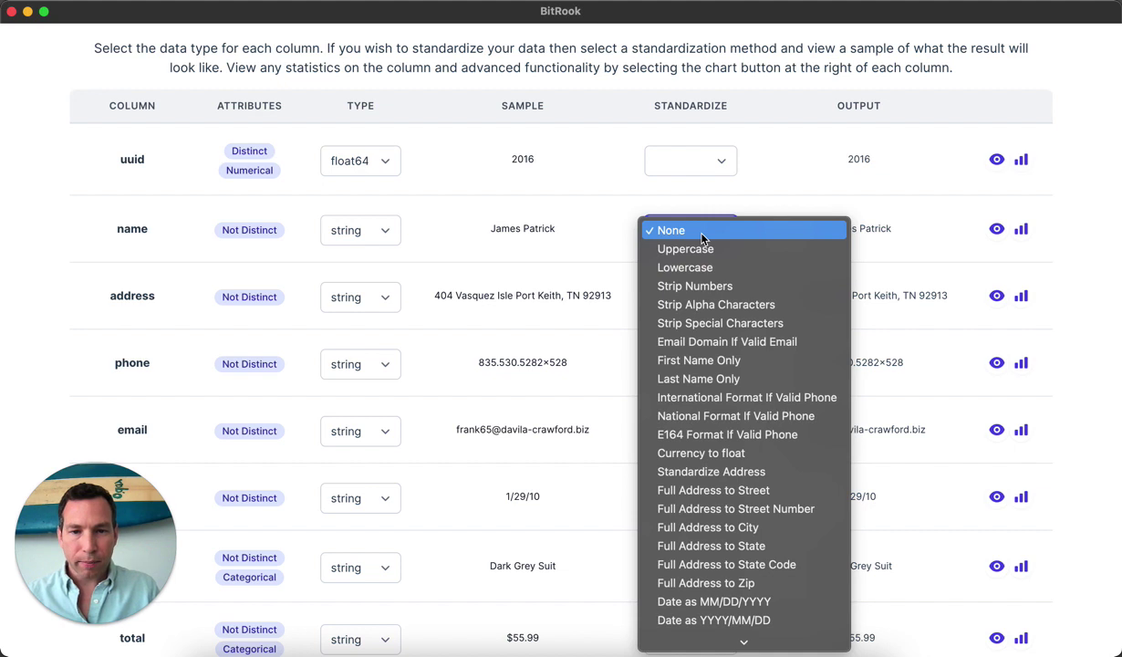
left_click(701, 379)
scroll(782, 298, "down", 3)
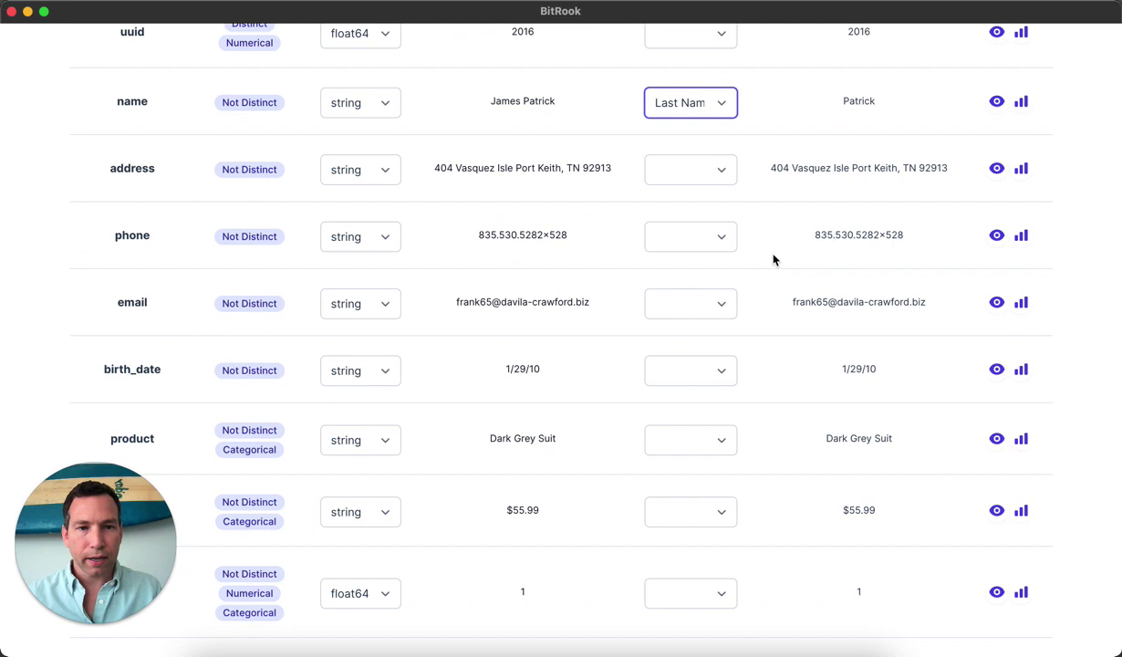
left_click(768, 224)
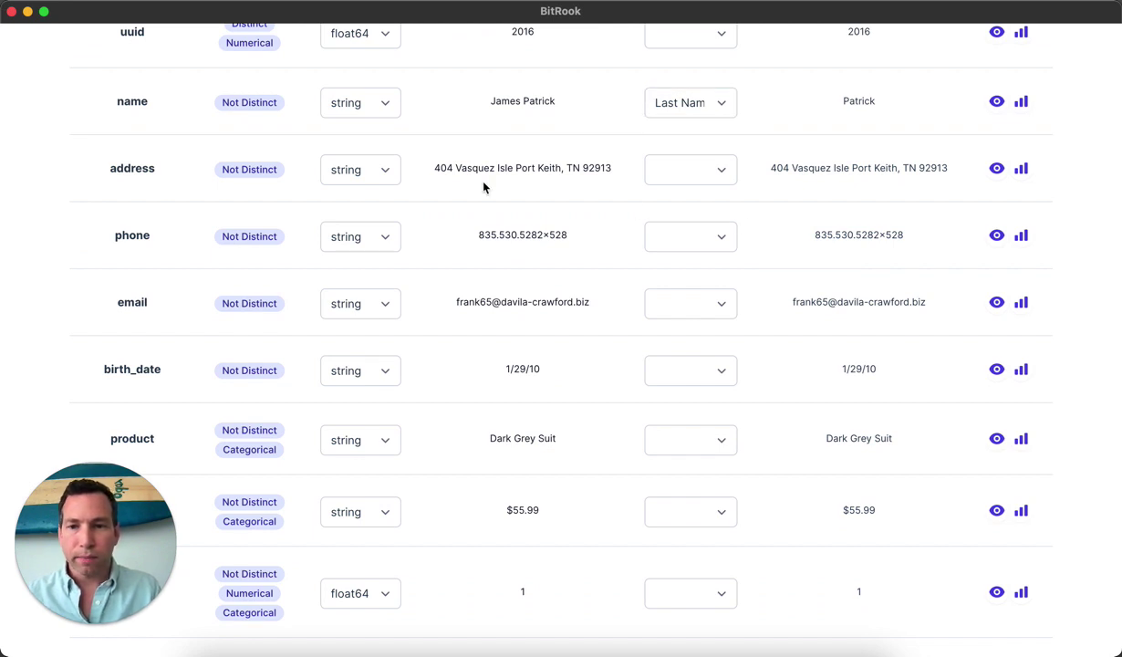
Set the address column to Full Address to State Code instead of zip codes
left_click(662, 168)
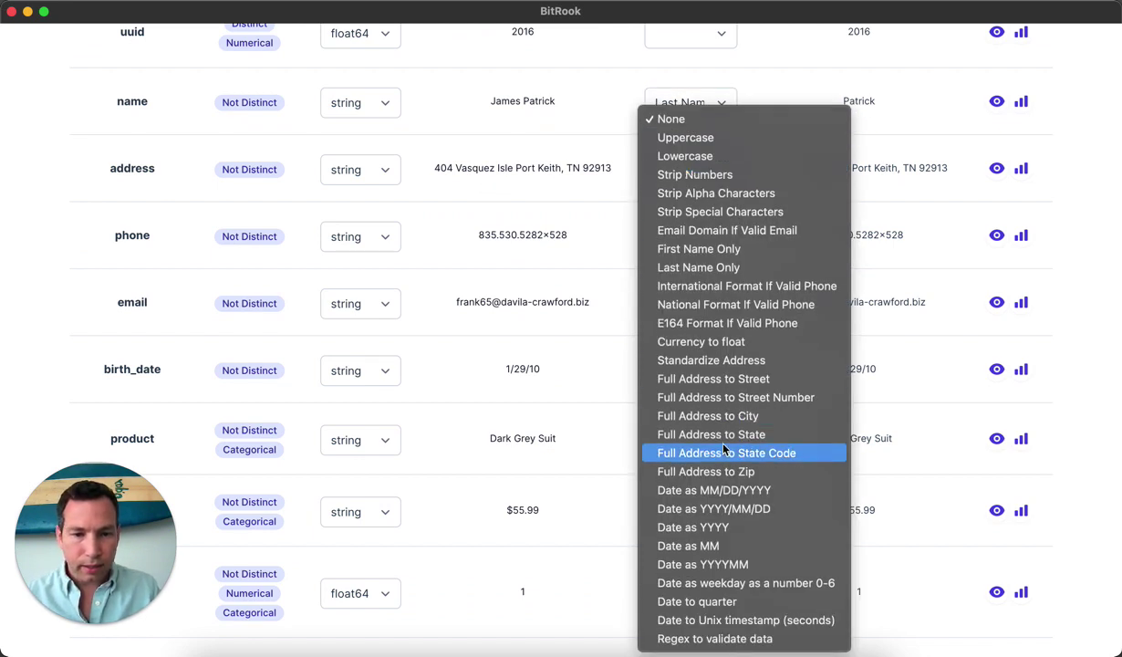
left_click(770, 469)
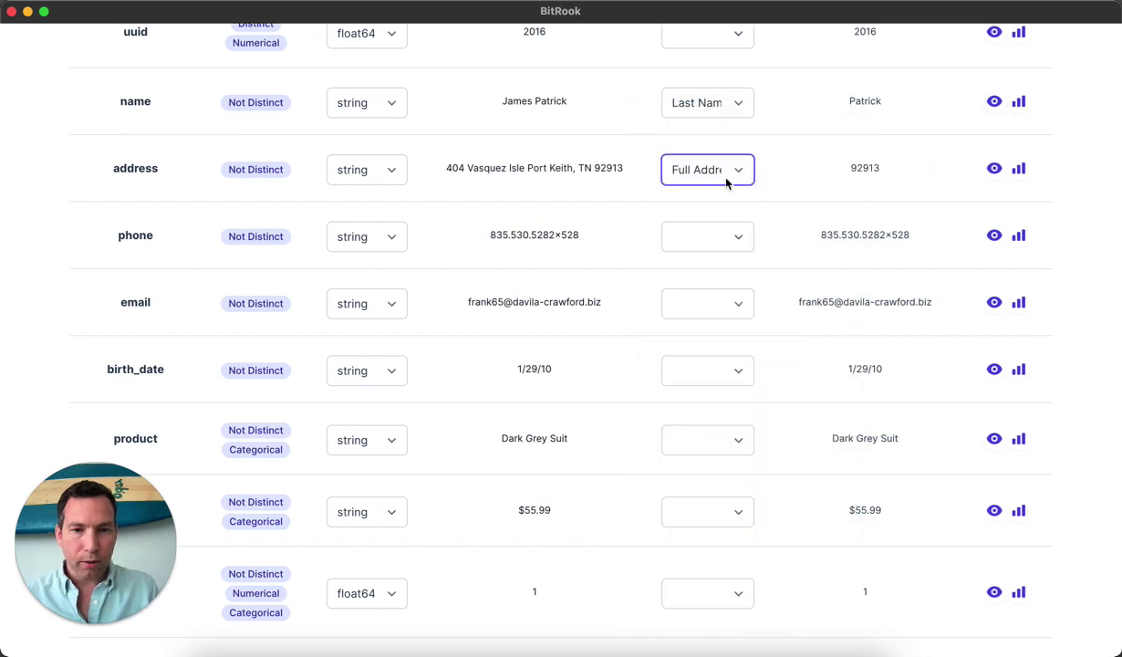
left_click(721, 172)
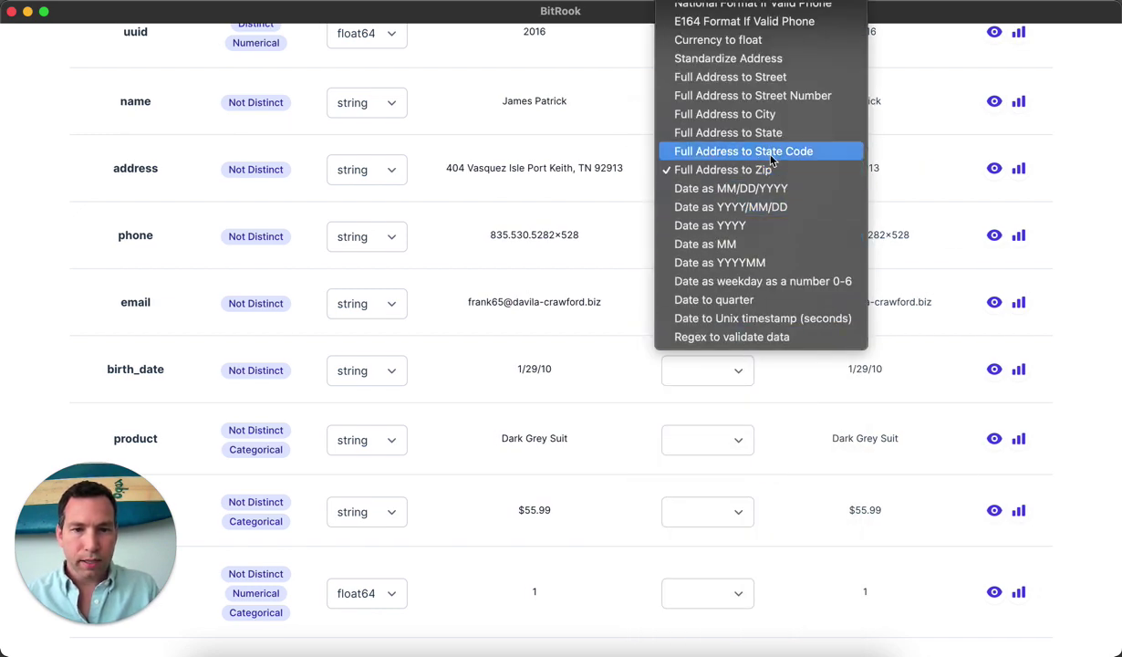
left_click(725, 148)
Set the total column to Currency to float
scroll(803, 294, "down", 5)
left_click(714, 288)
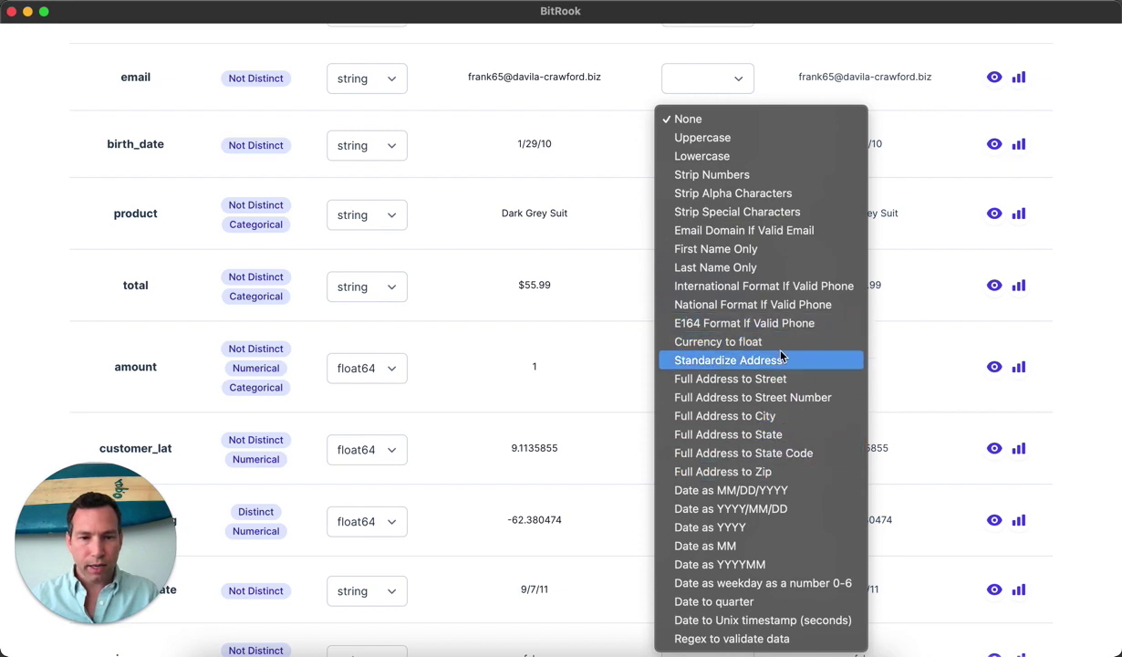
left_click(780, 350)
scroll(927, 243, "up", 2)
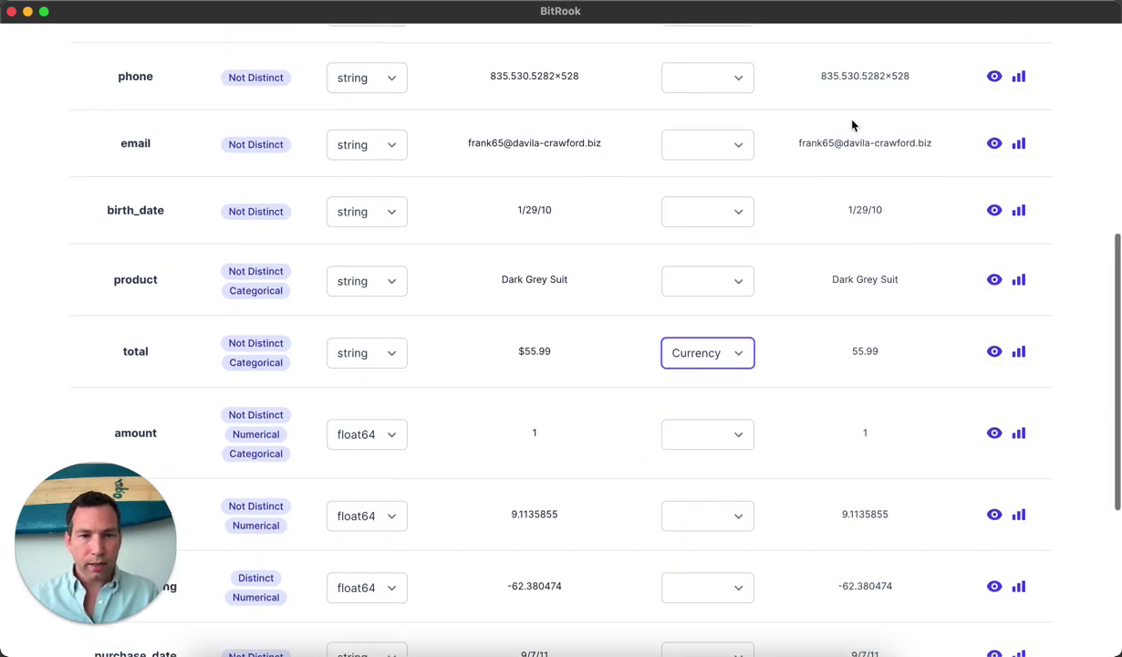
scroll(832, 137, "up", 3)
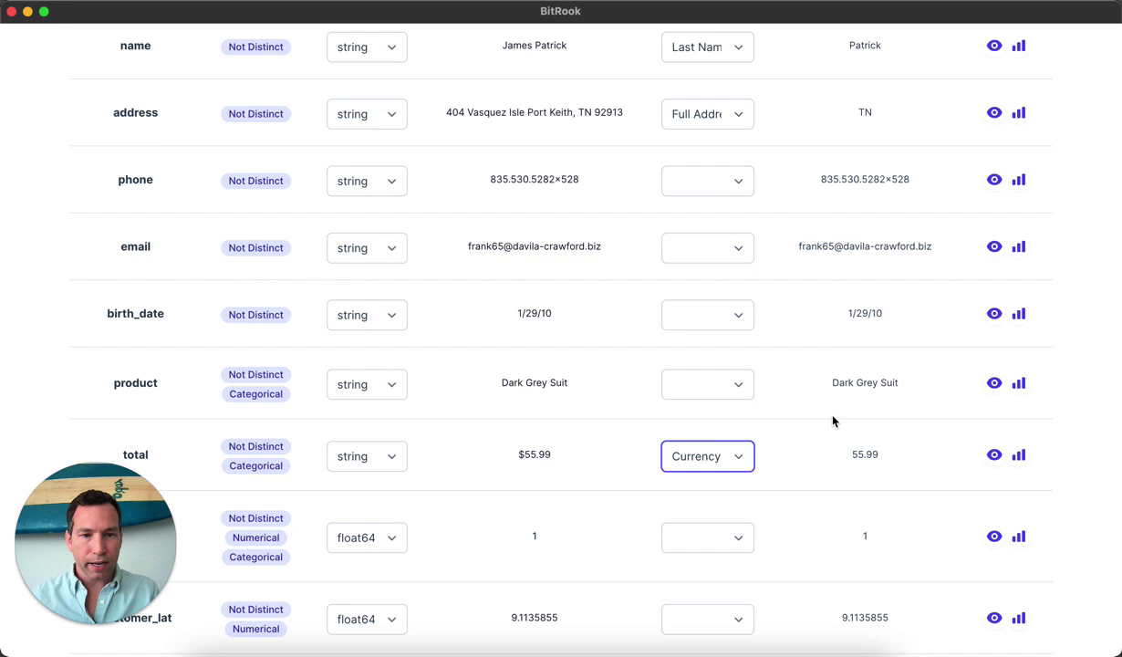
scroll(866, 465, "down", 5)
scroll(866, 465, "down", 4)
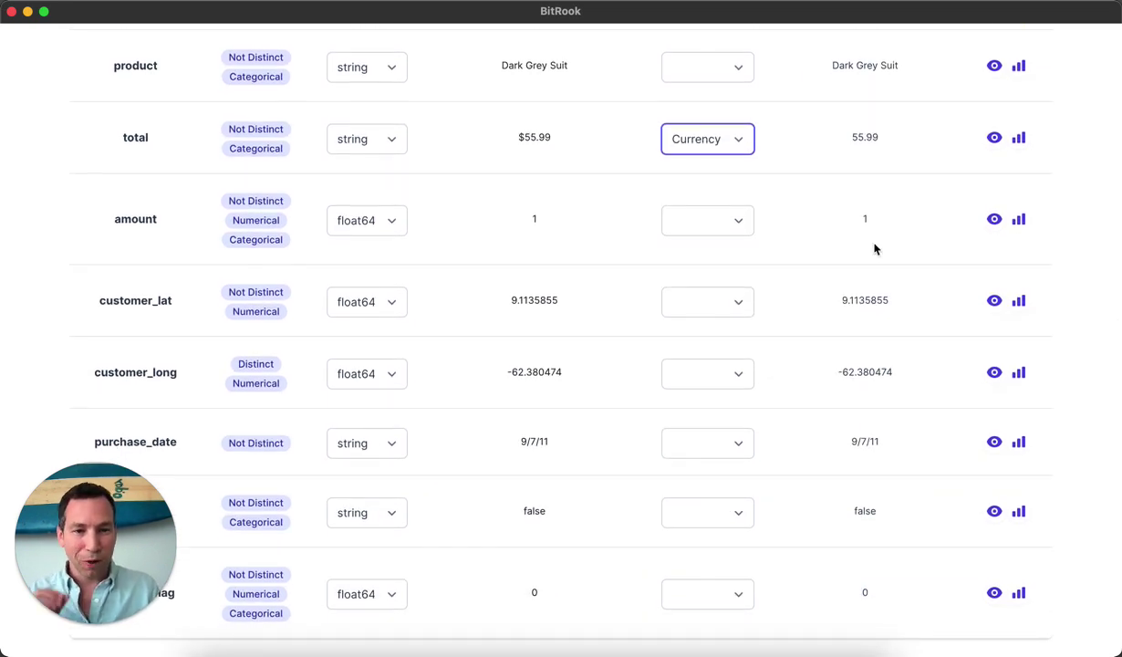
scroll(874, 248, "down", 2)
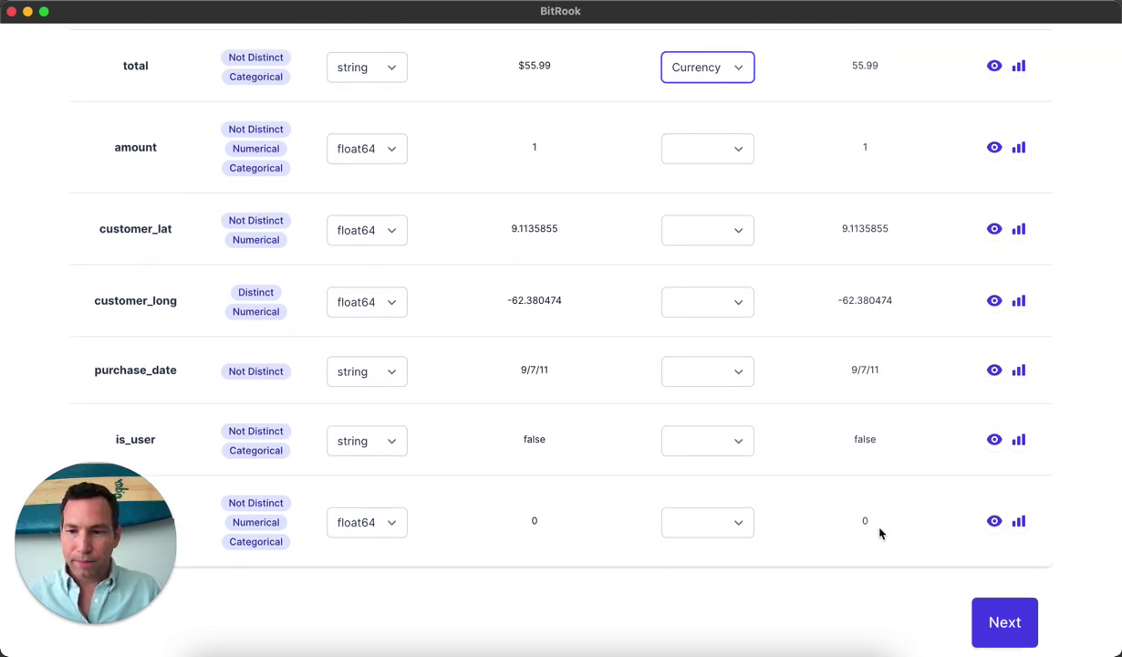
Enable the Validate Script and Profile Script outputs in the cleanse step
left_click(1019, 623)
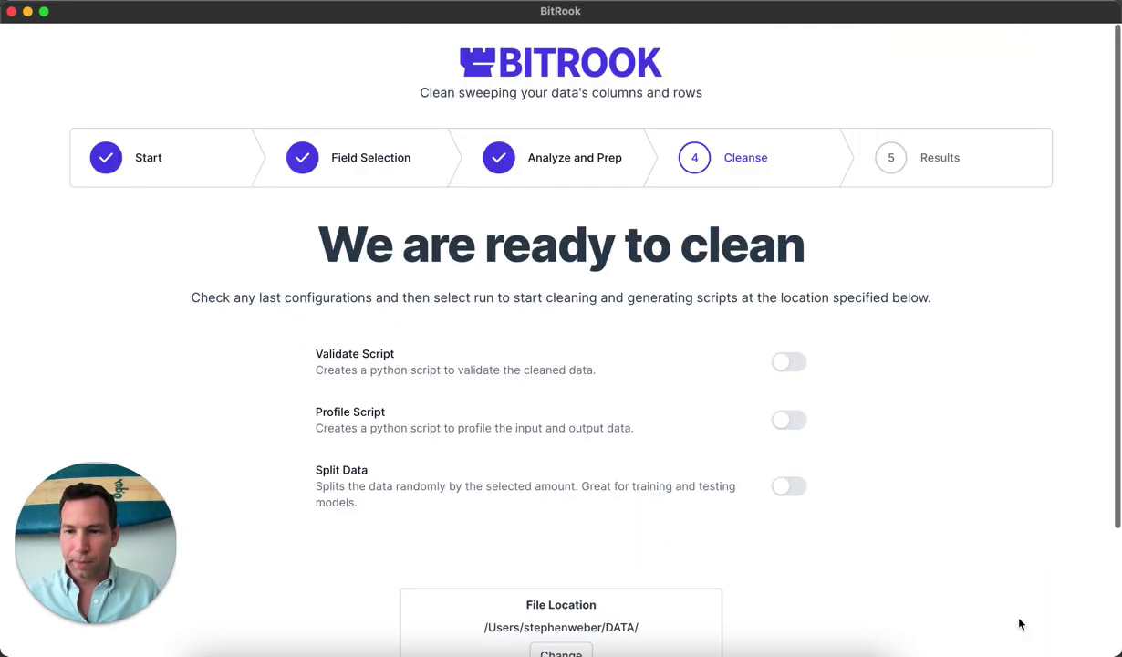
scroll(584, 280, "down", 2)
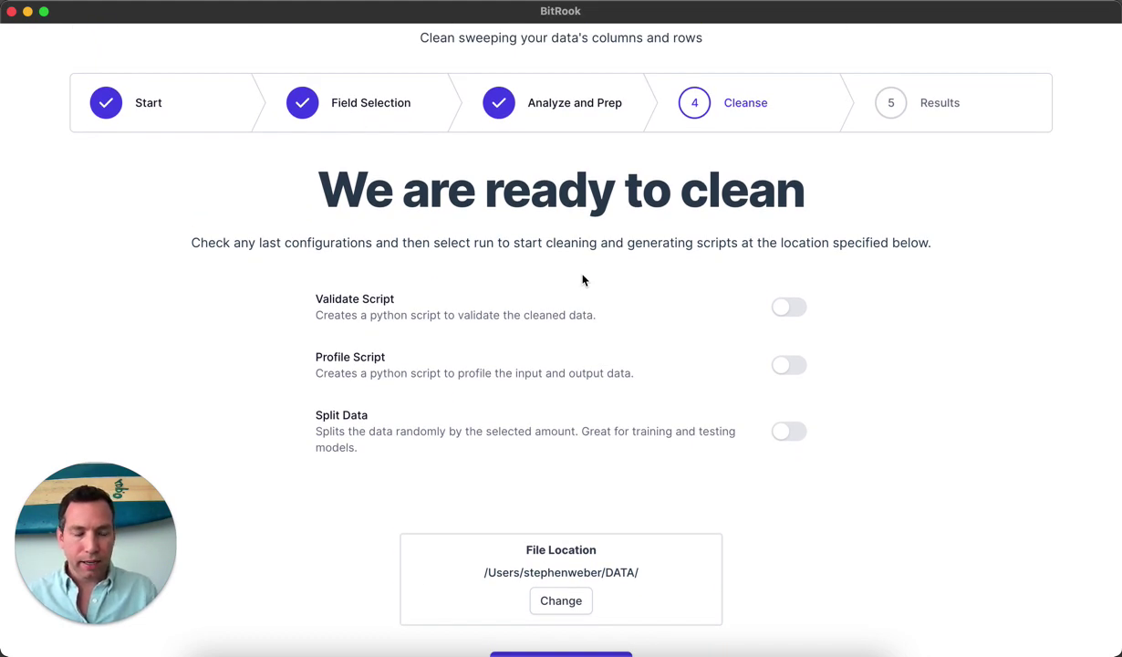
left_click(781, 309)
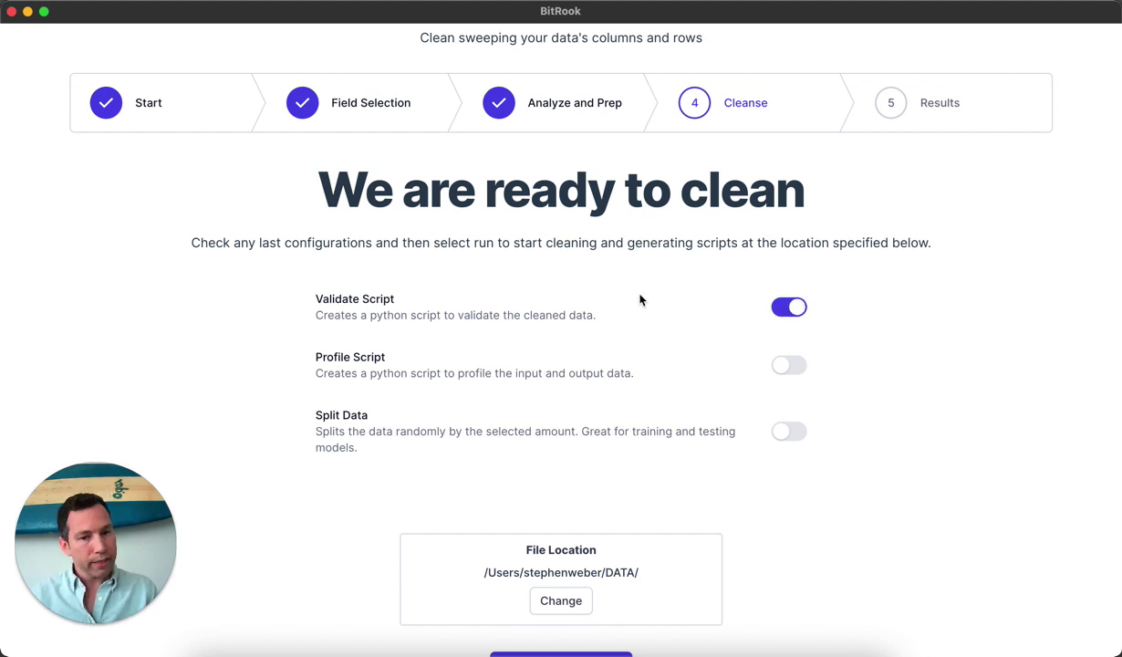
left_click(790, 365)
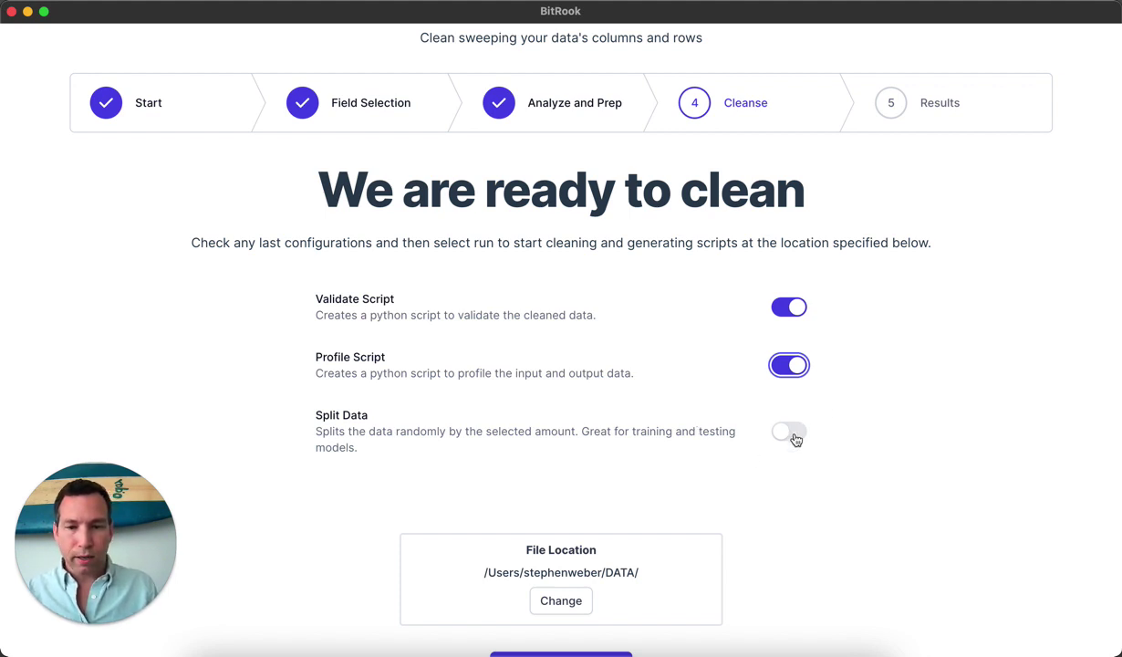
Leave Split Data off and start cleaning the data
scroll(619, 432, "down", 2)
left_click(788, 349)
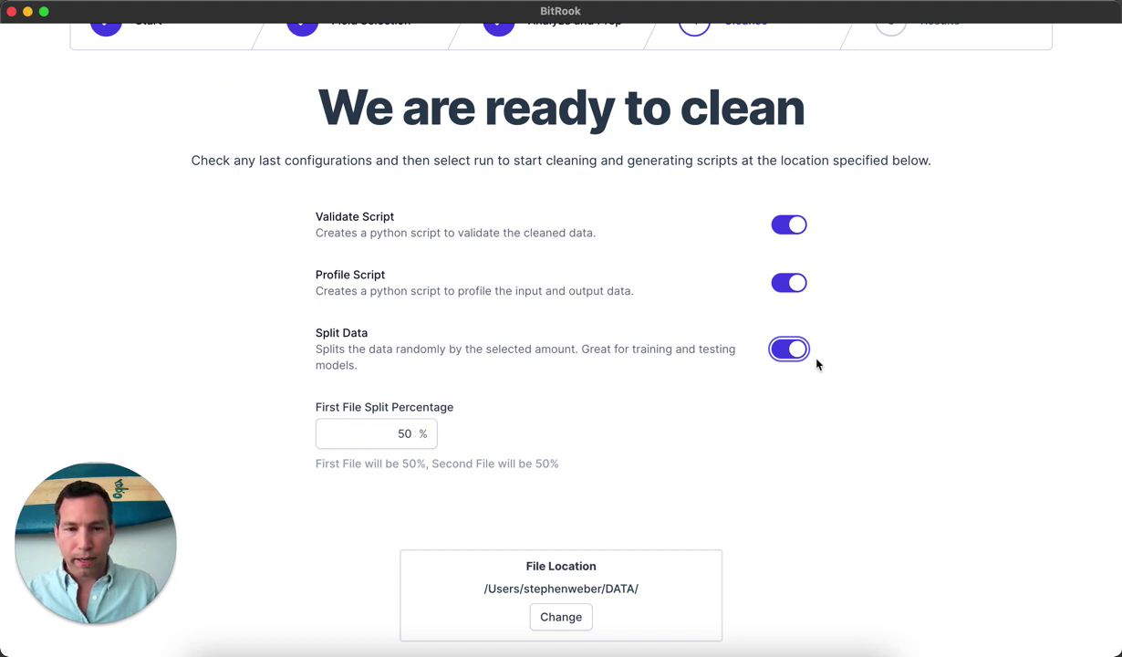
left_click(785, 350)
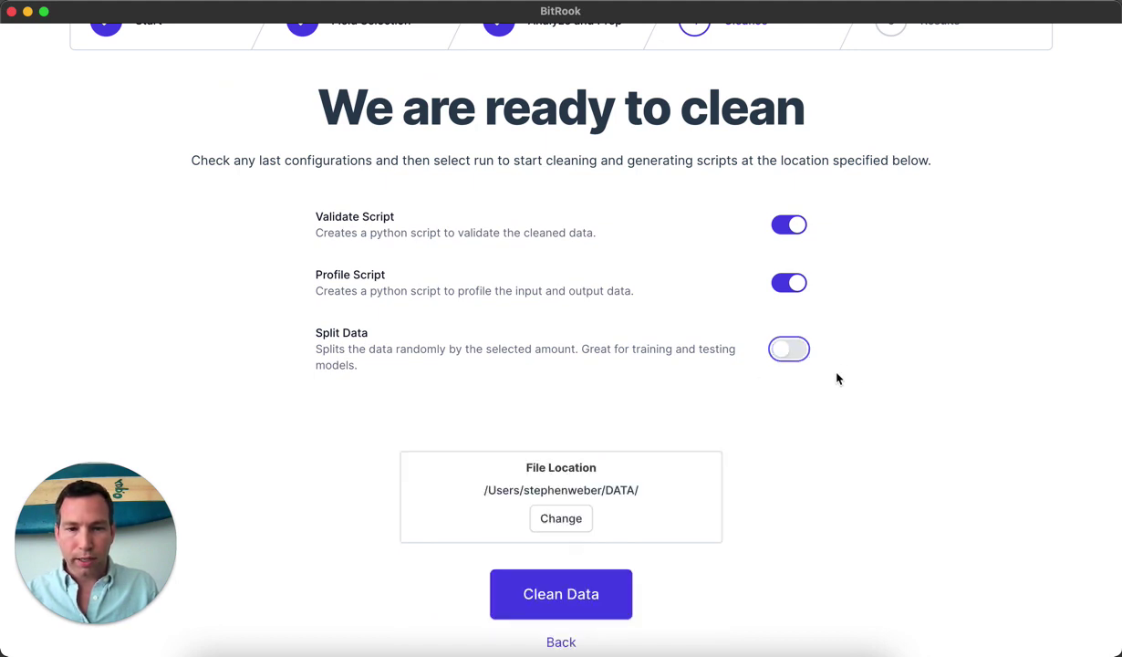
scroll(821, 365, "down", 1)
left_click(572, 580)
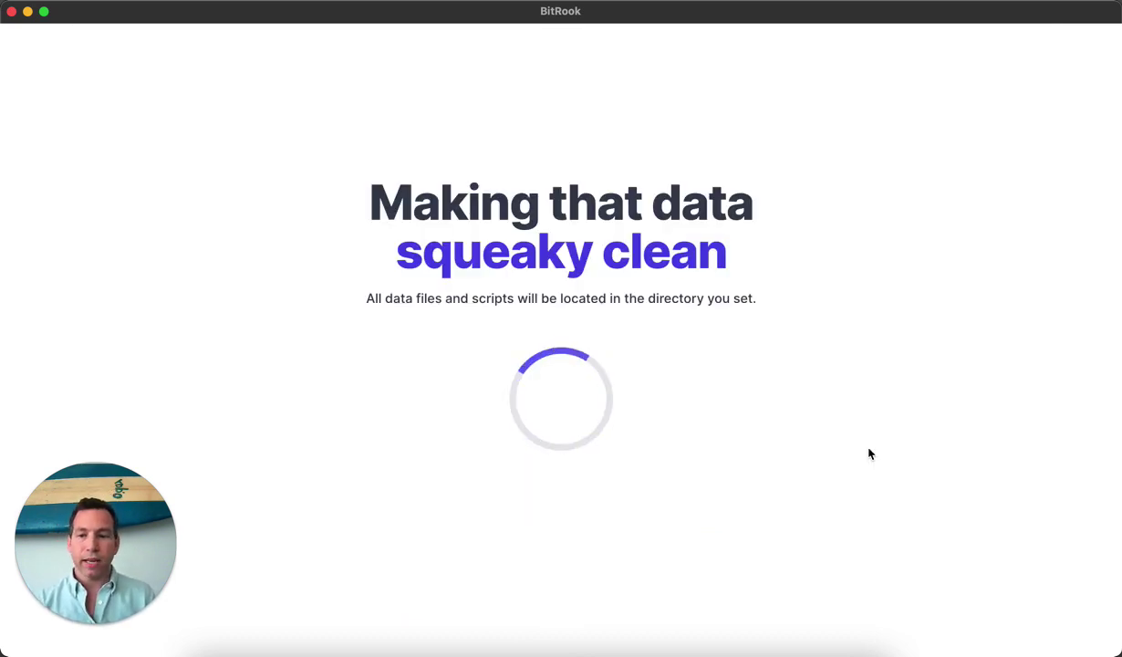
Review the results (8,995 kept, 6 removed), generated scripts and cleaned data sample
scroll(868, 453, "down", 1)
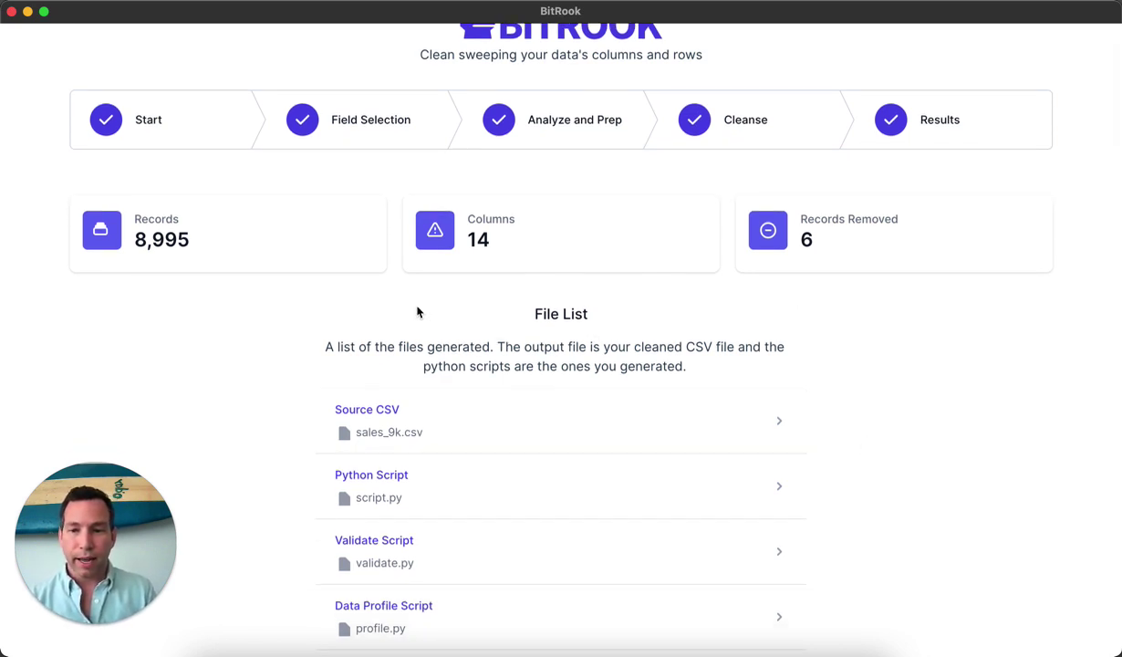
scroll(418, 312, "down", 1)
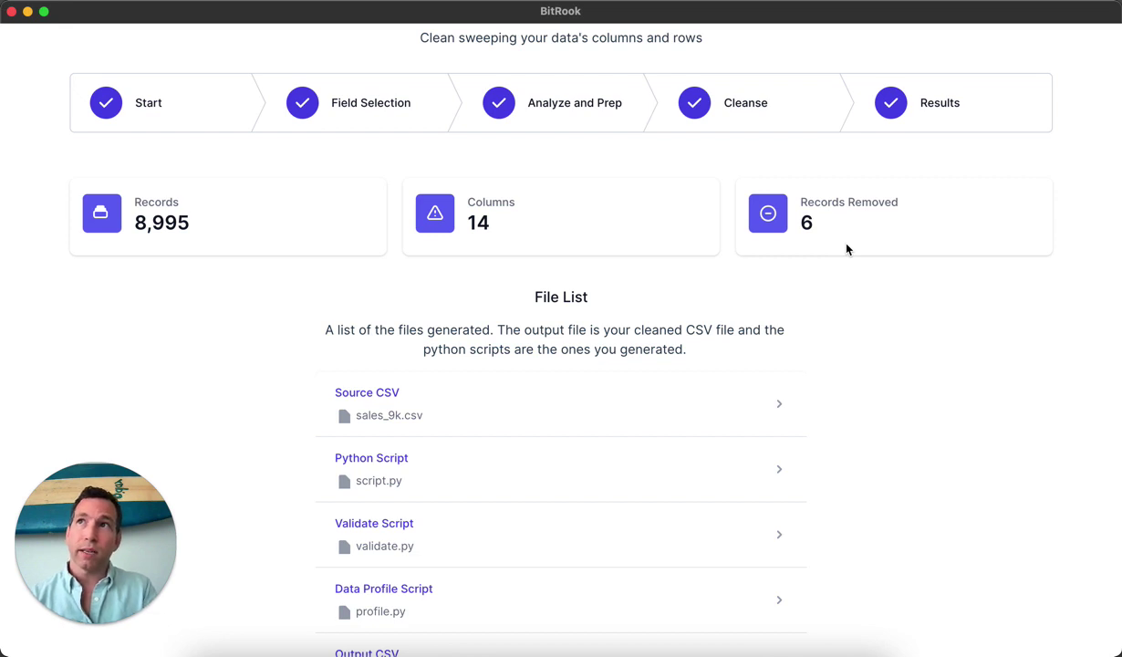
scroll(891, 271, "down", 2)
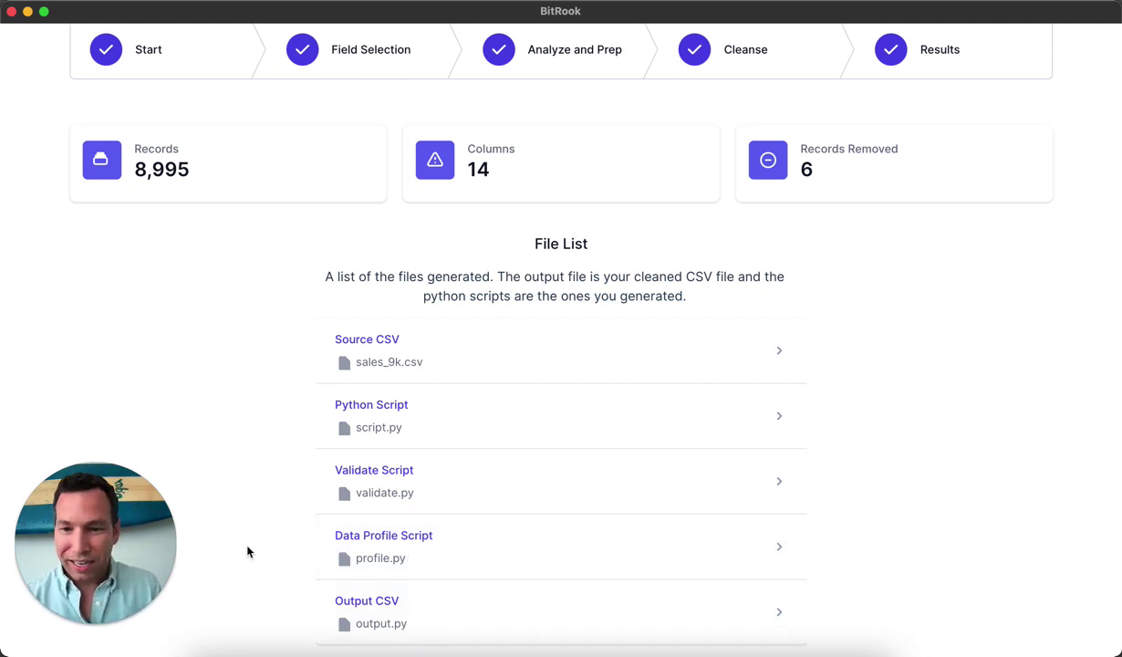
scroll(247, 551, "down", 2)
scroll(247, 551, "down", 3)
scroll(247, 551, "down", 3)
scroll(247, 551, "down", 5)
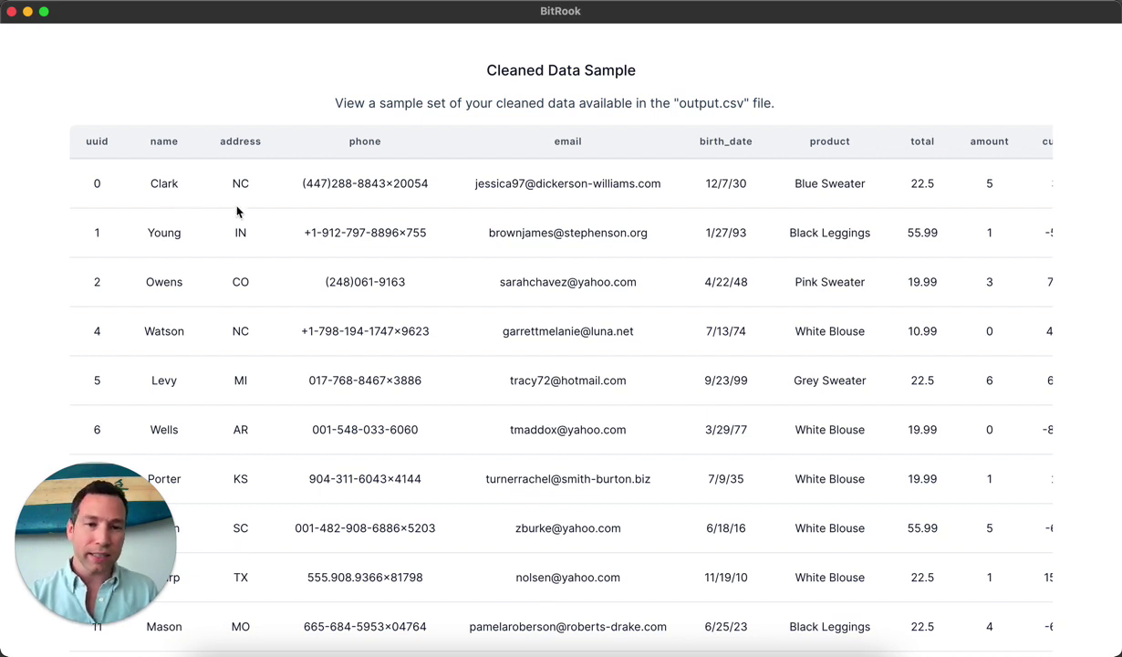
scroll(239, 211, "down", 1)
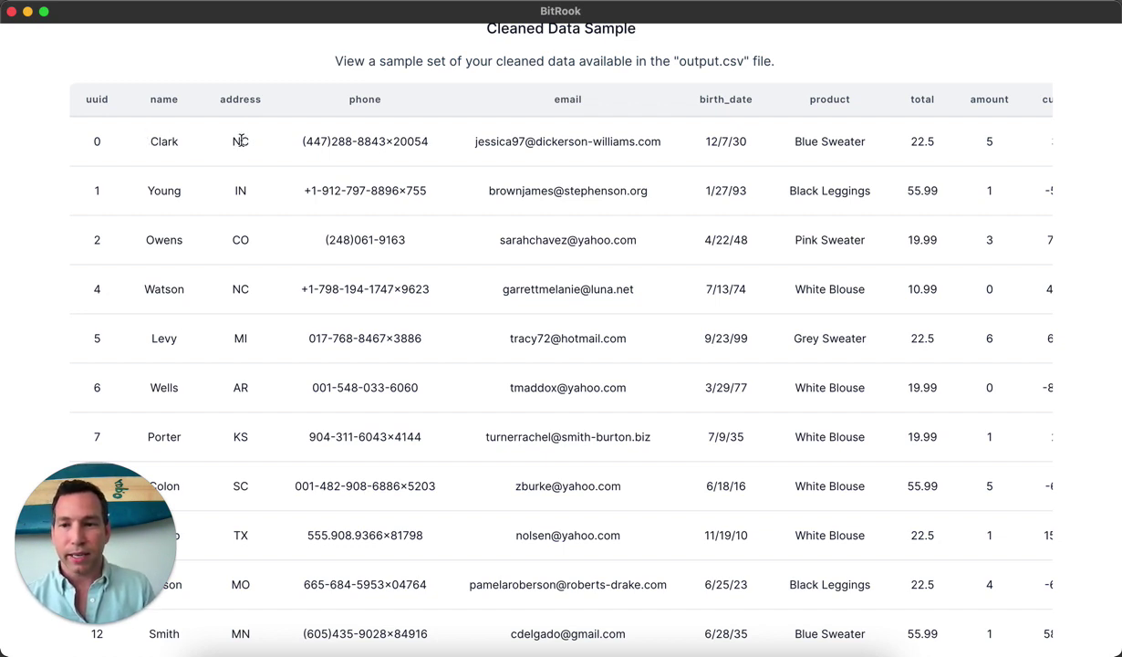
scroll(566, 303, "right", 5)
scroll(565, 303, "right", 5)
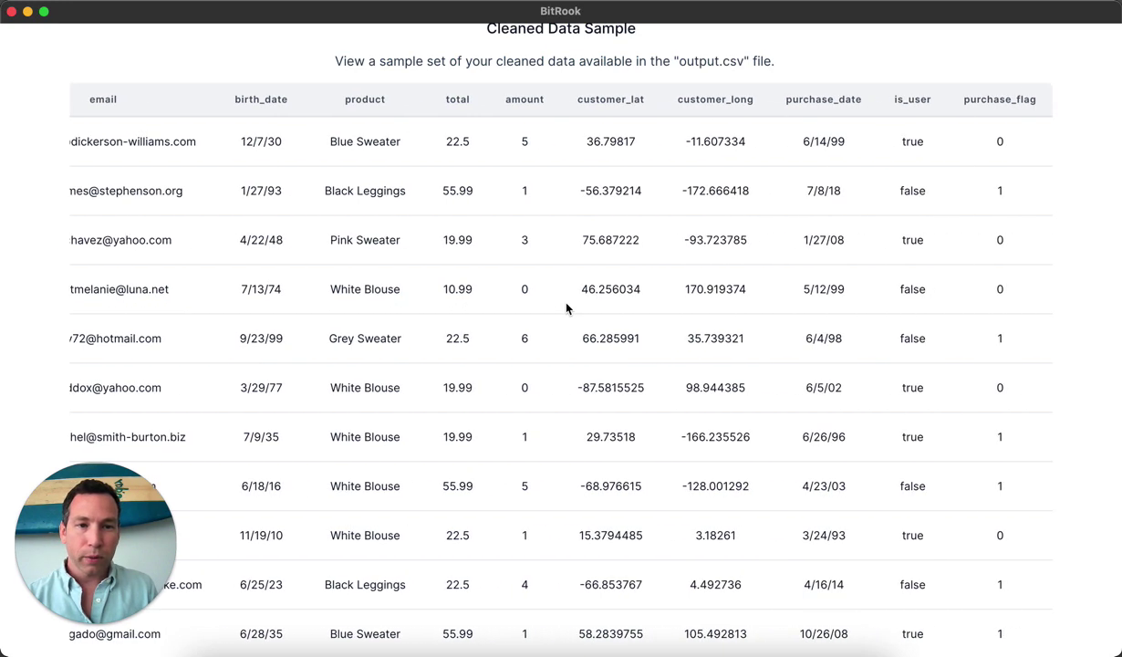
scroll(565, 306, "left", 10)
scroll(566, 308, "up", 15)
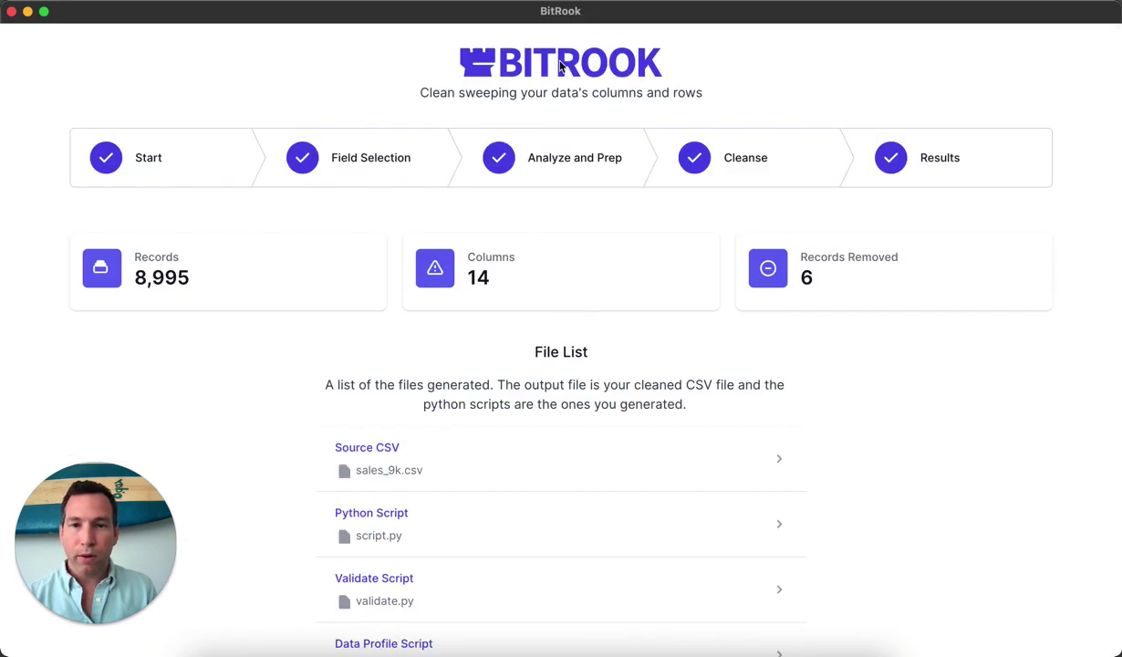